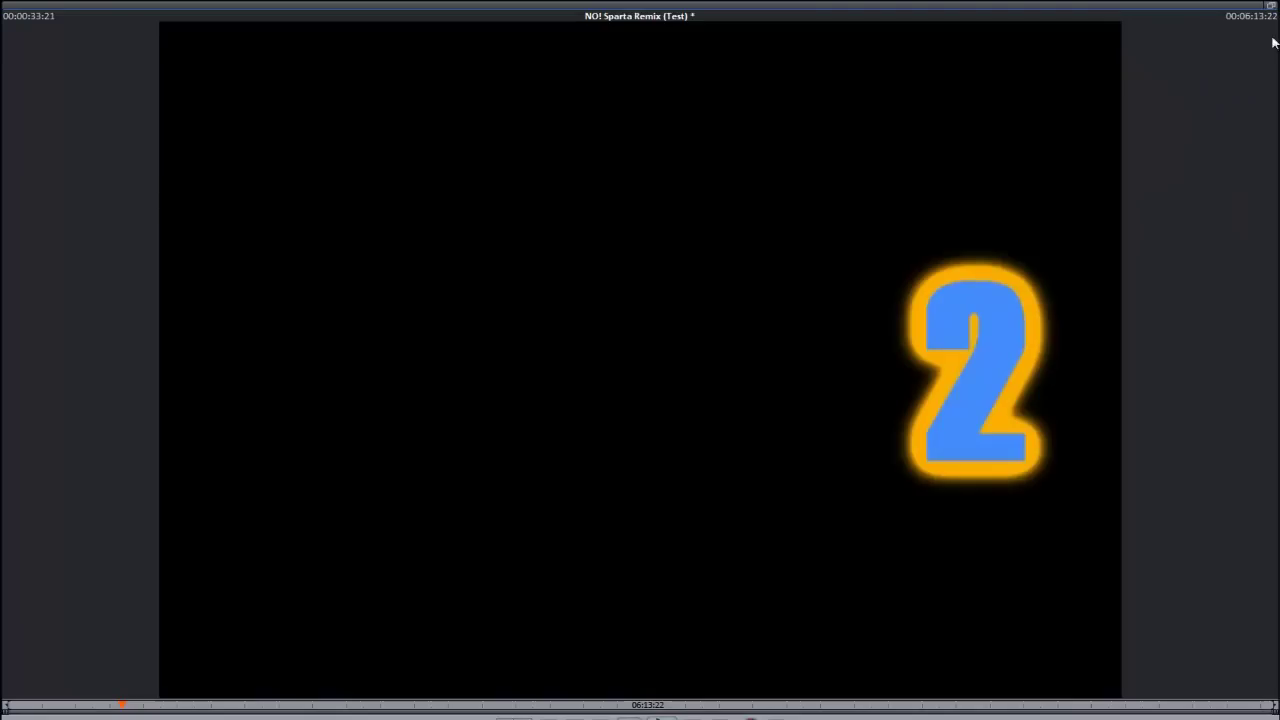
left_click(1271, 8)
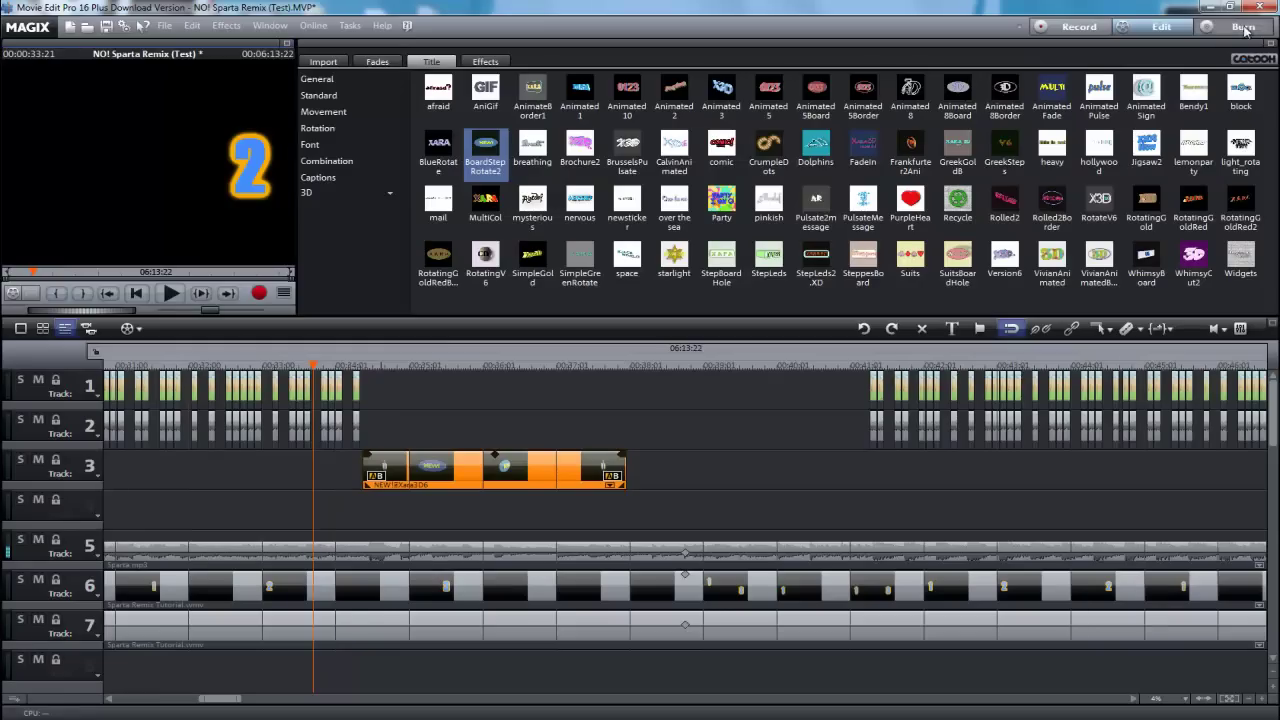
right_click(516, 476)
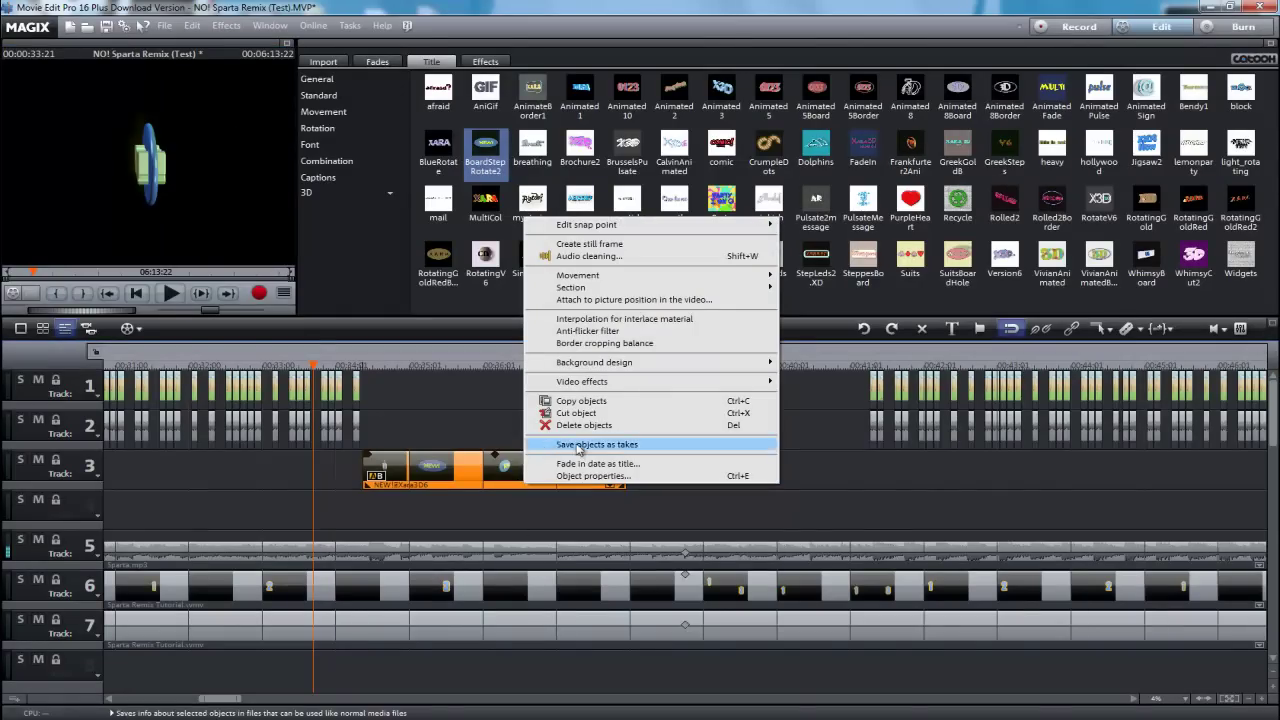
left_click(245, 224)
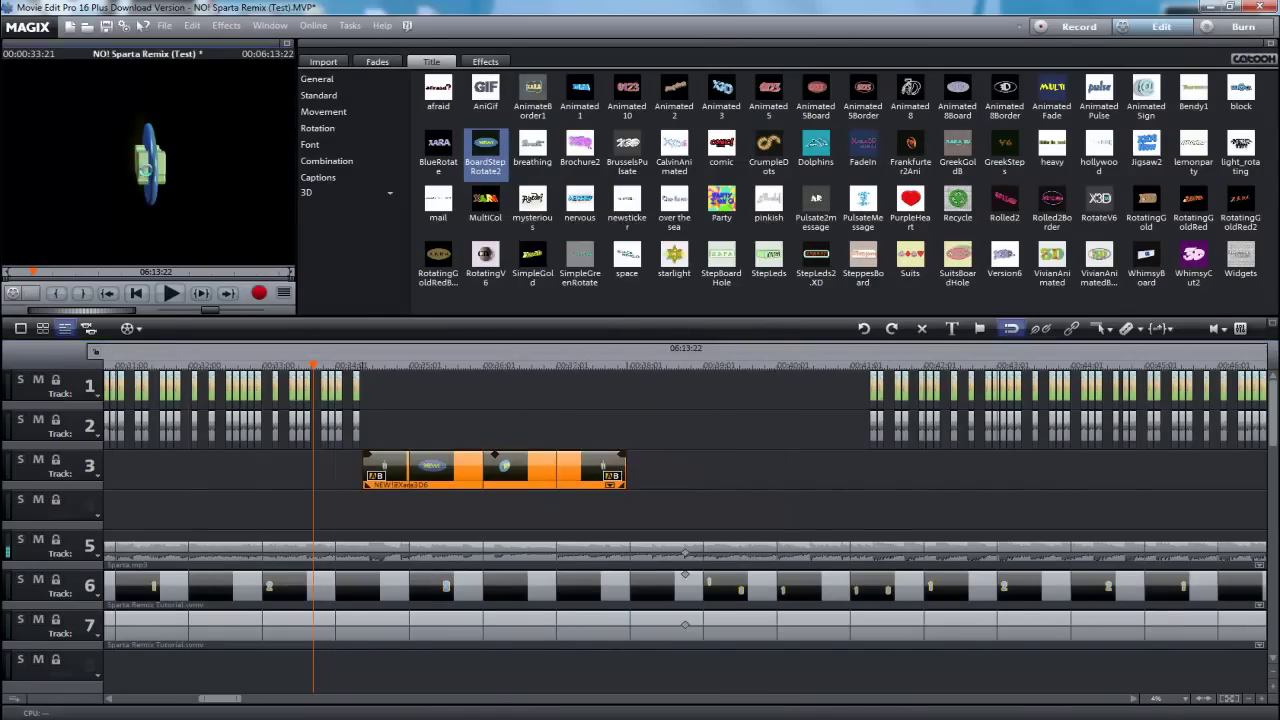
double_click(245, 224)
left_click(1271, 8)
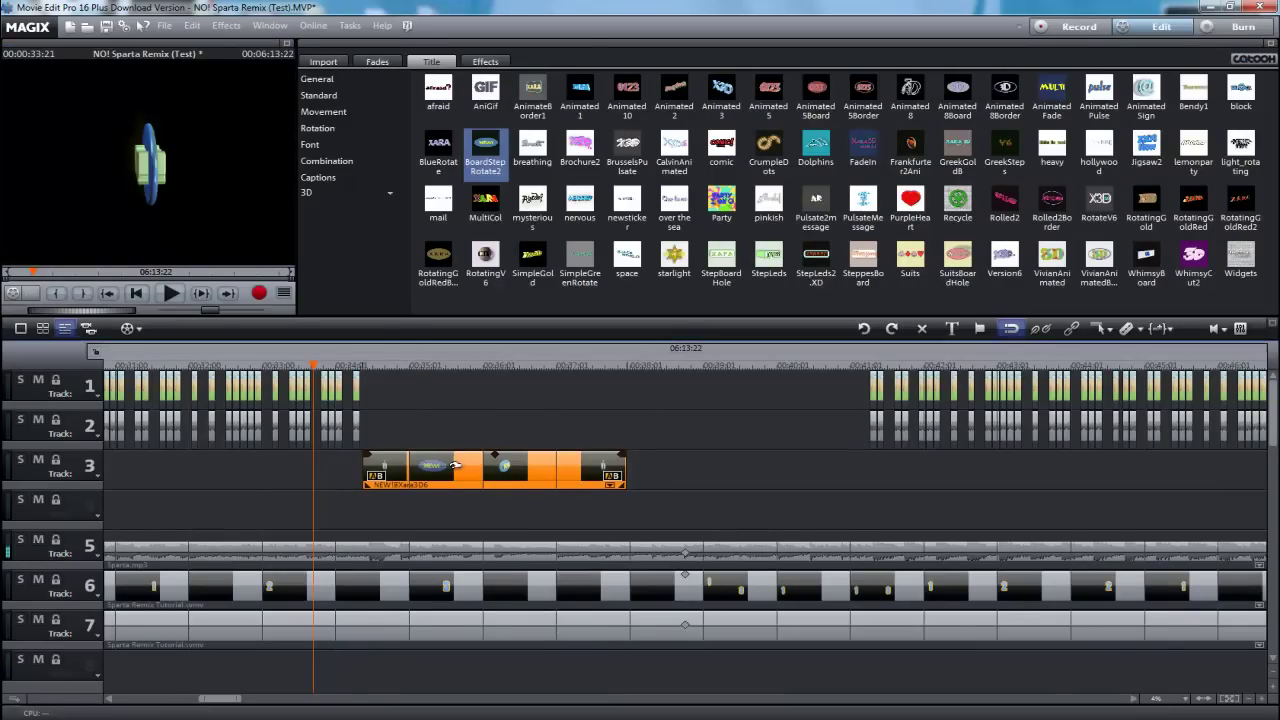
Step: Move the rotating NEW! title object from track 3 down to the empty track 4 at the same time position
mouse_move(225, 706)
left_mouse_down()
mouse_move(112, 710)
mouse_move(205, 705)
left_mouse_up()
left_click_drag(833, 463, 831, 503)
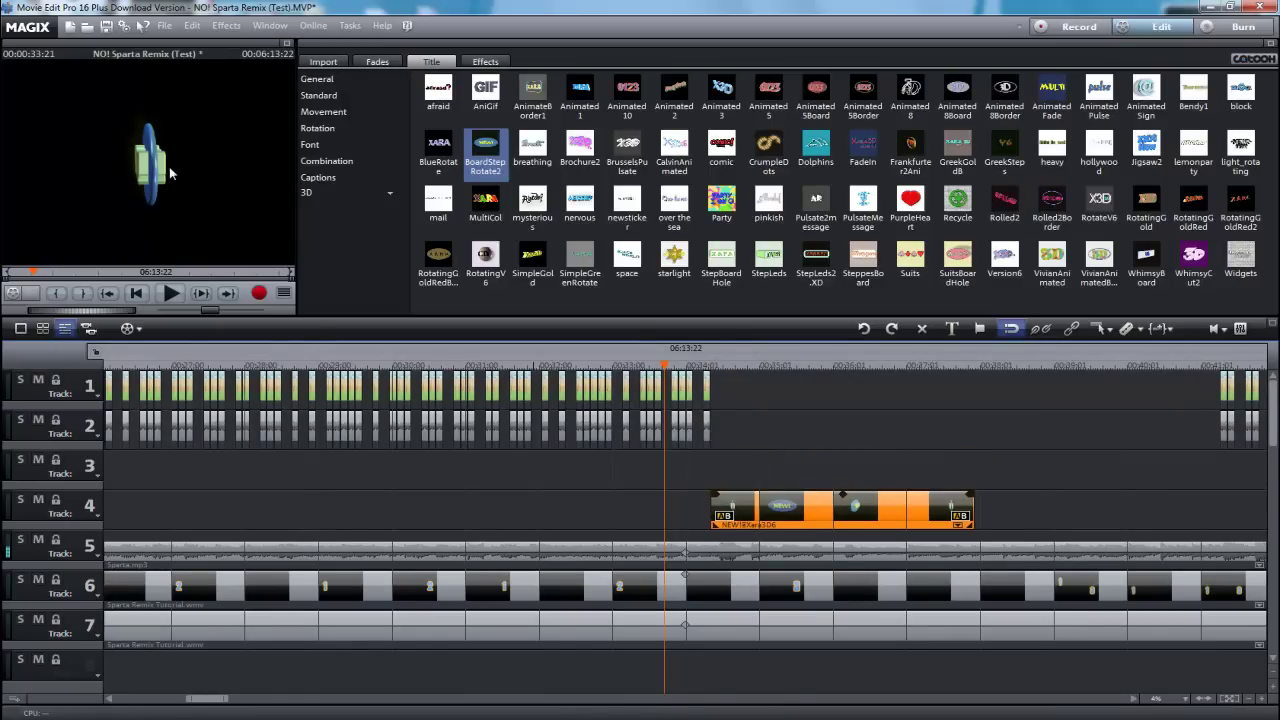
double_click(157, 173)
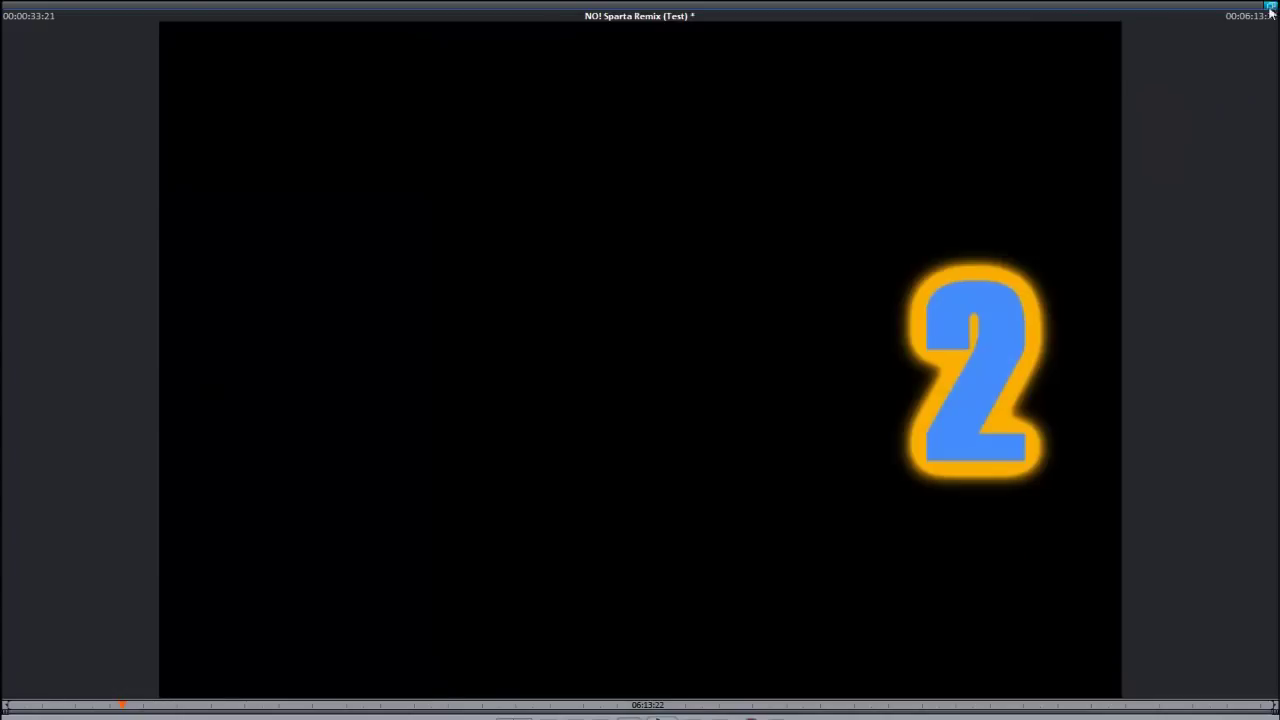
left_click(1271, 9)
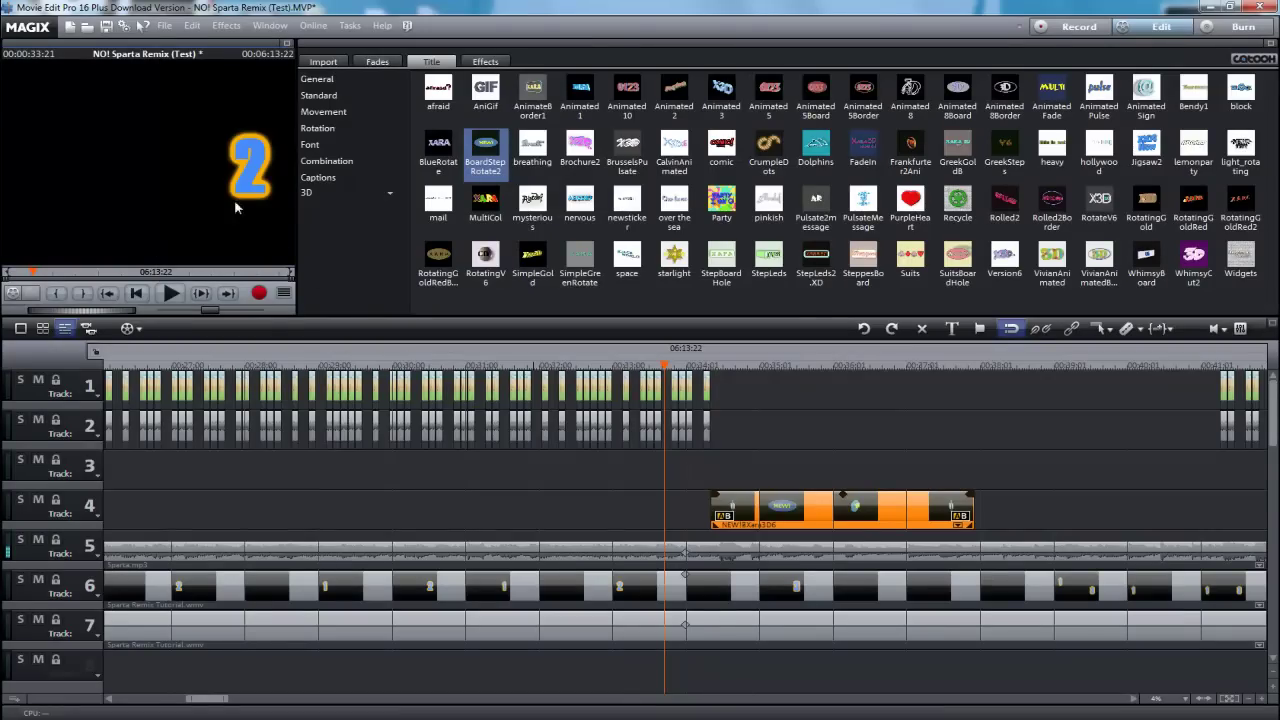
right_click(167, 149)
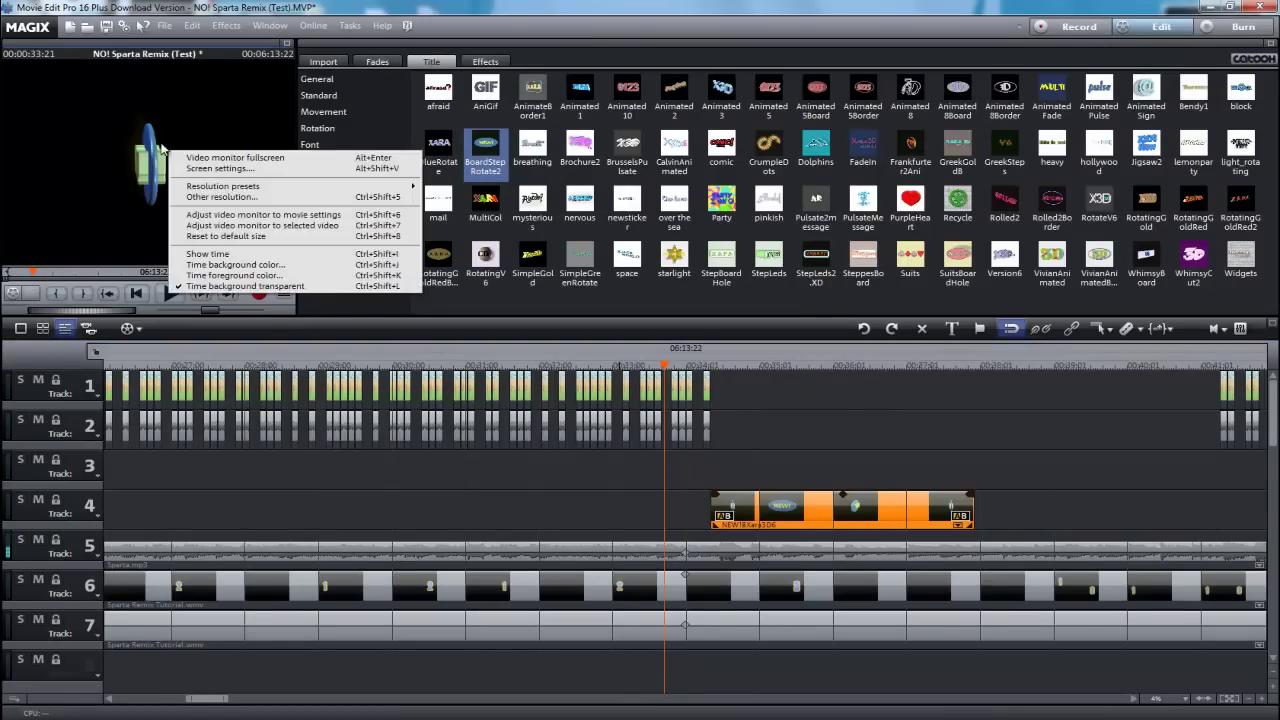
right_click(153, 164)
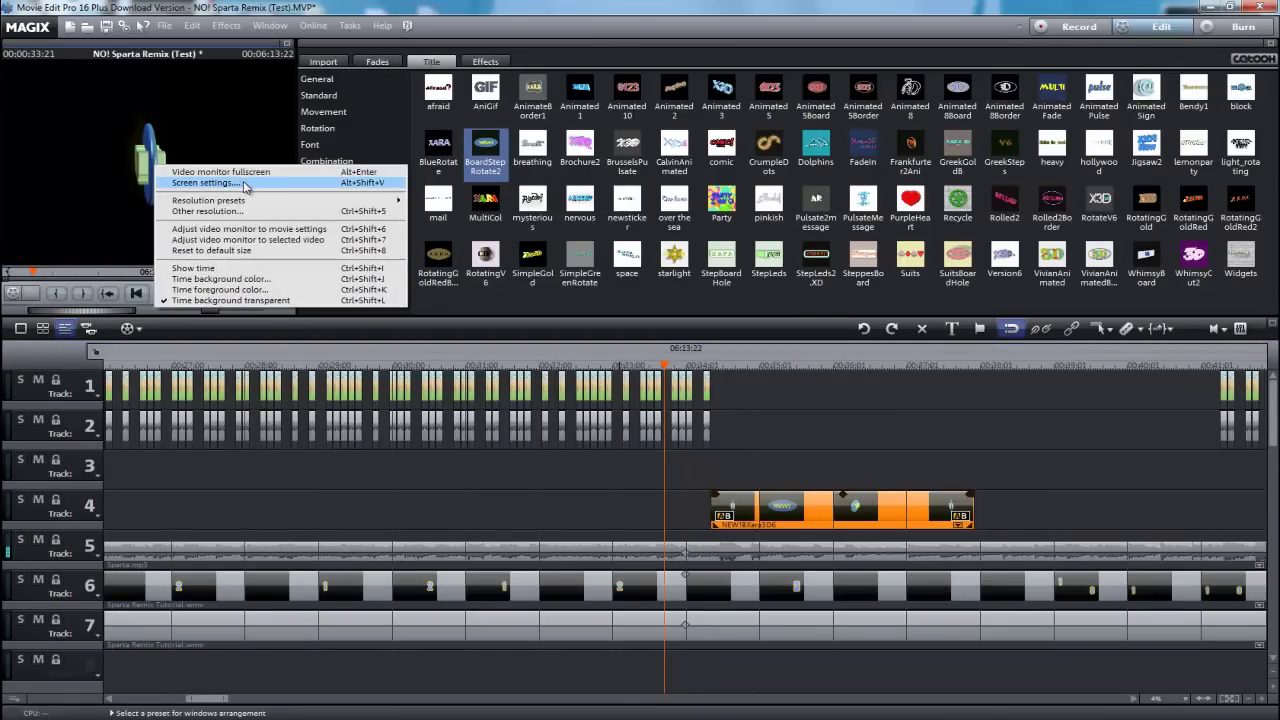
double_click(826, 511)
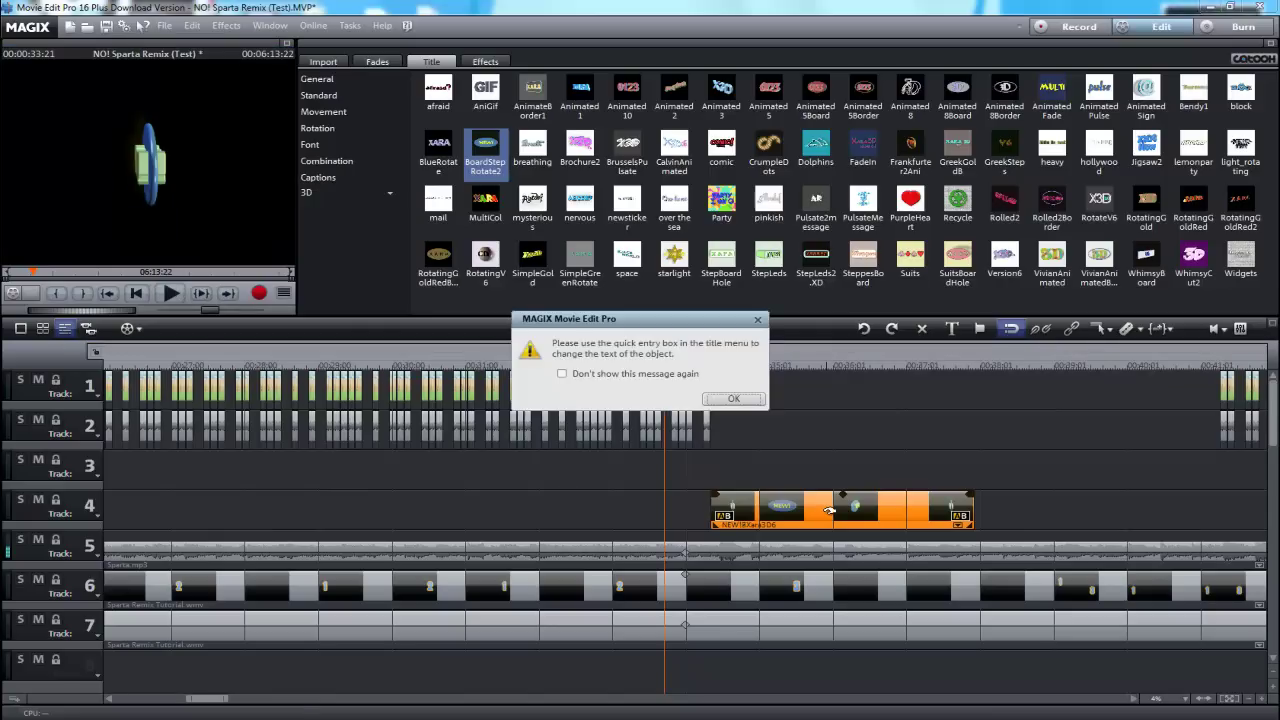
left_click(733, 398)
Step: Delete the rotating NEW! title object from track 4
right_click(793, 506)
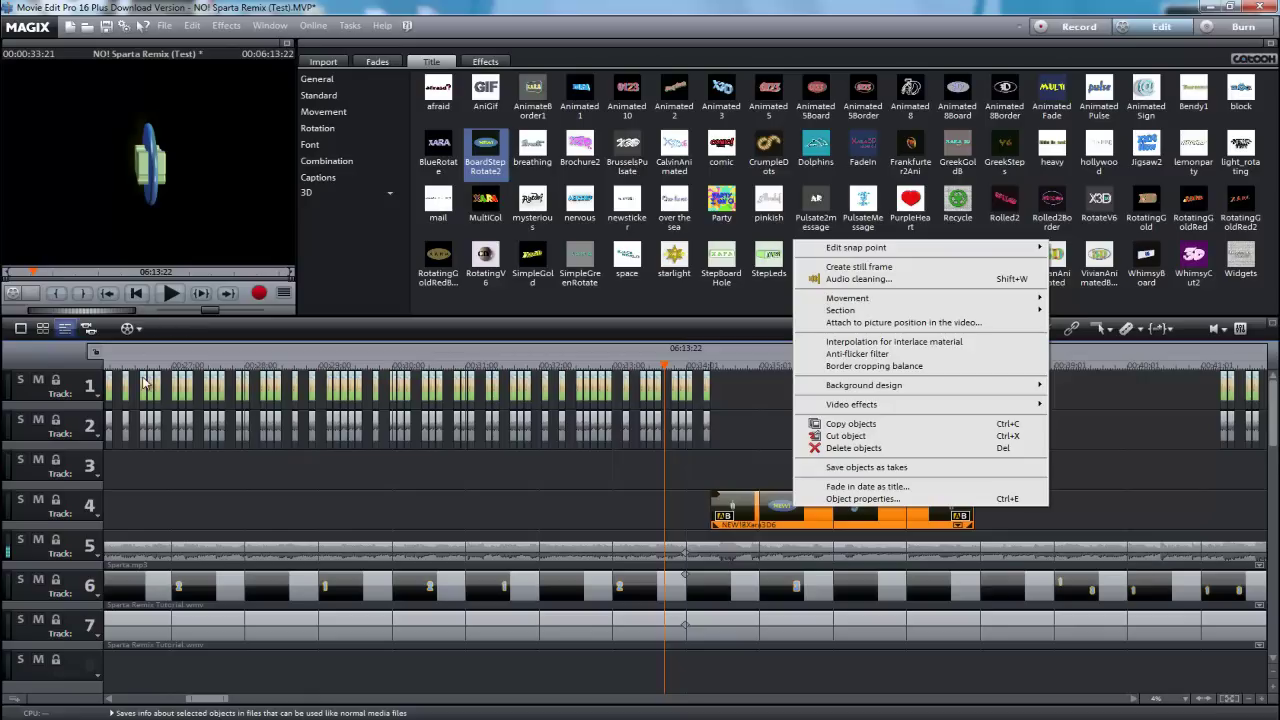
left_click(778, 505)
key("Delete")
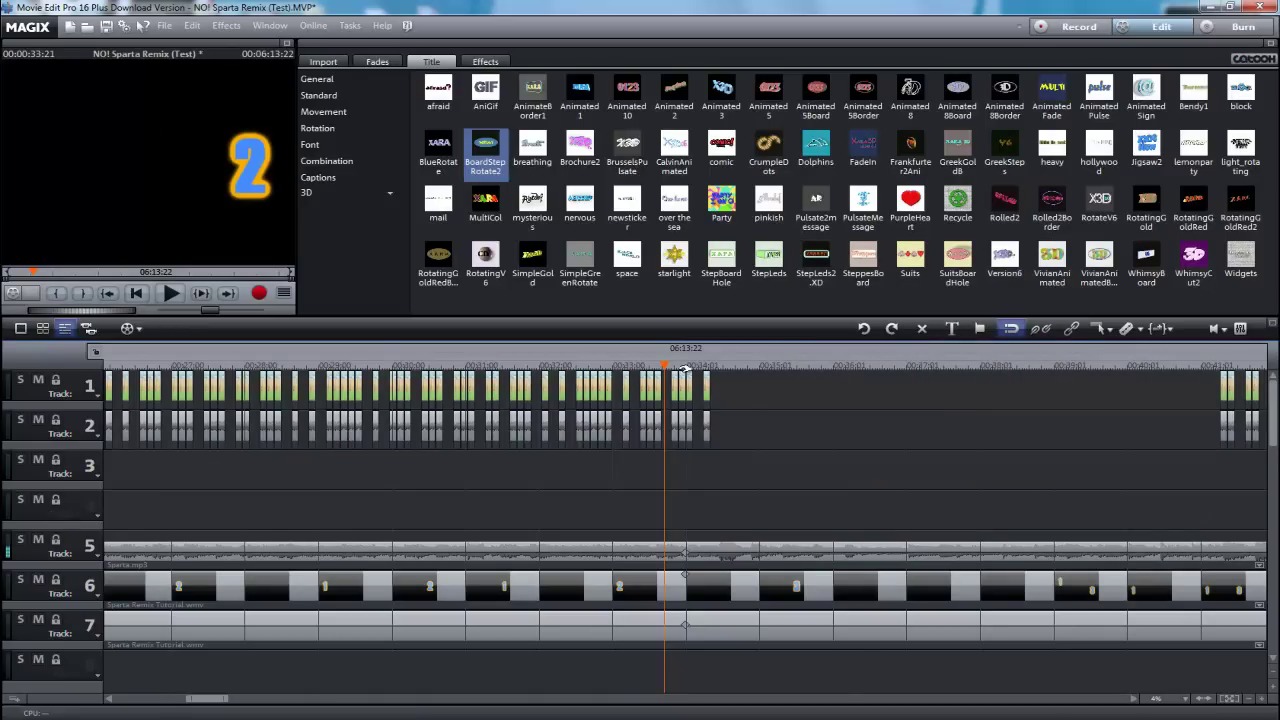
Step: Play back the empty section that follows the last short clip near 00:34 on tracks 1 and 2
left_click(710, 372)
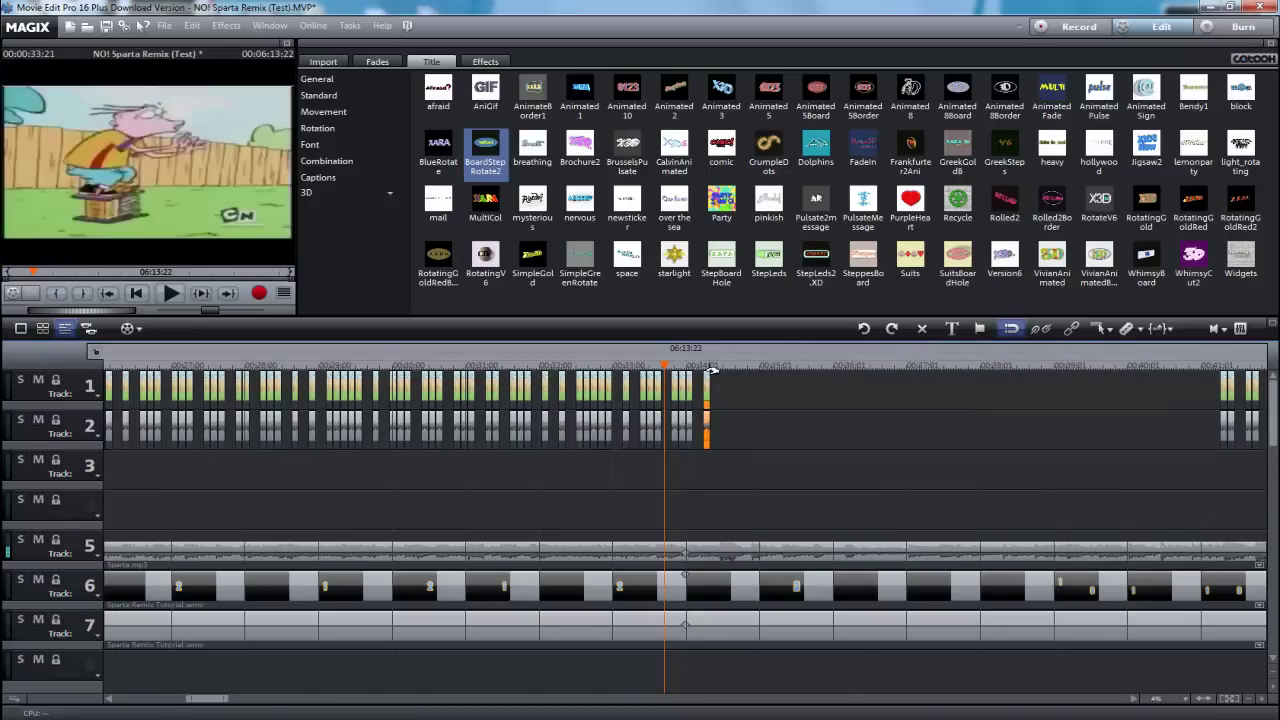
left_click(708, 370)
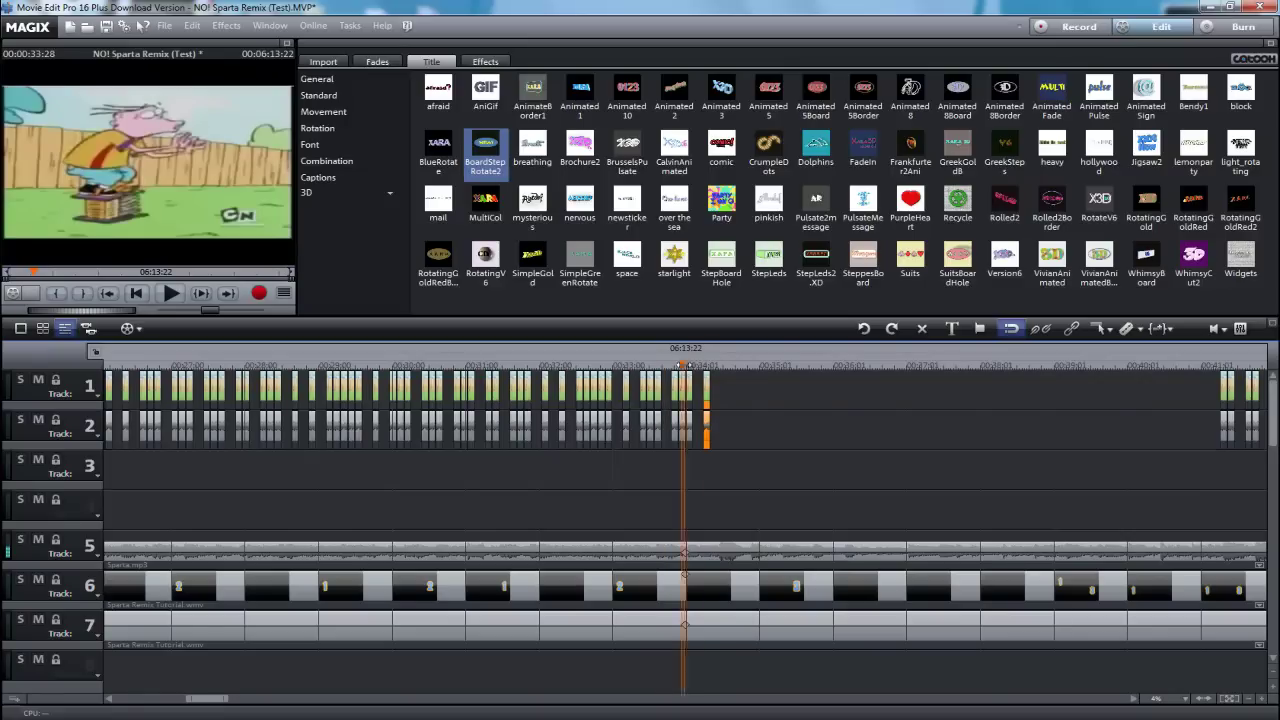
left_click(169, 293)
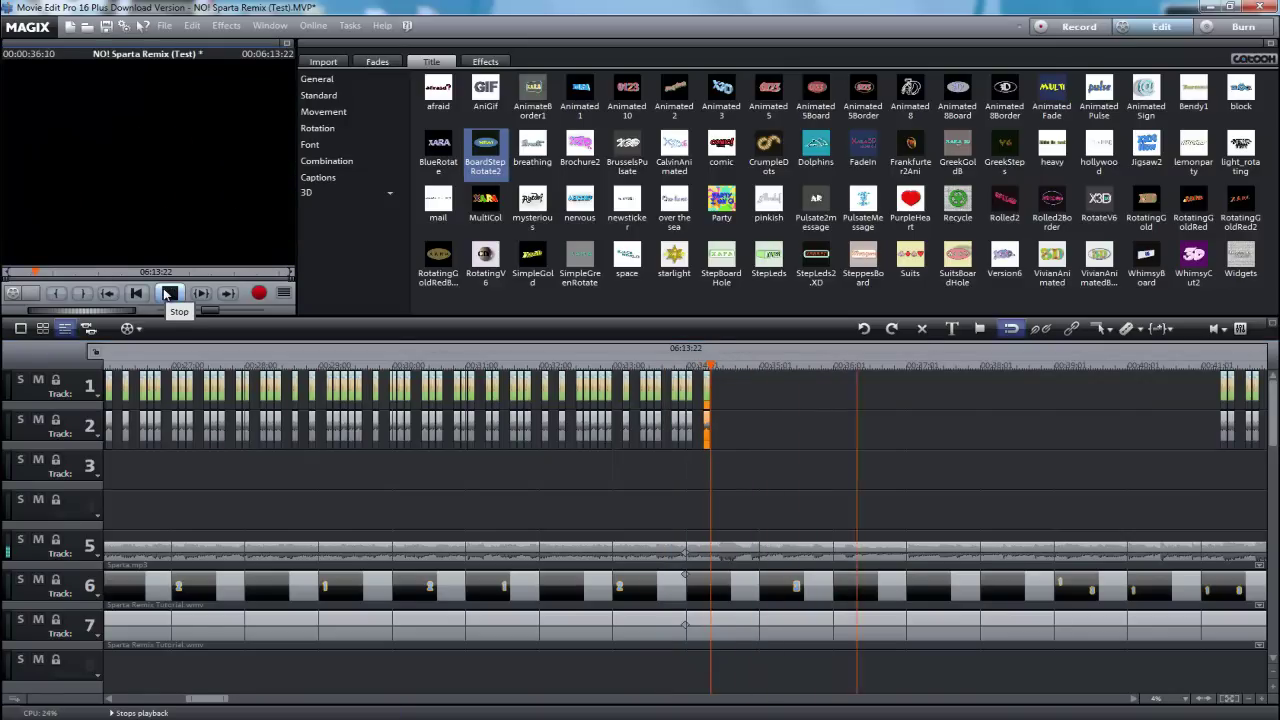
left_click(168, 293)
Step: Copy the first short clip after 00:20 on tracks 1 and 2 and paste it at about 00:34:12, after the last clip
left_click_drag(199, 704, 174, 697)
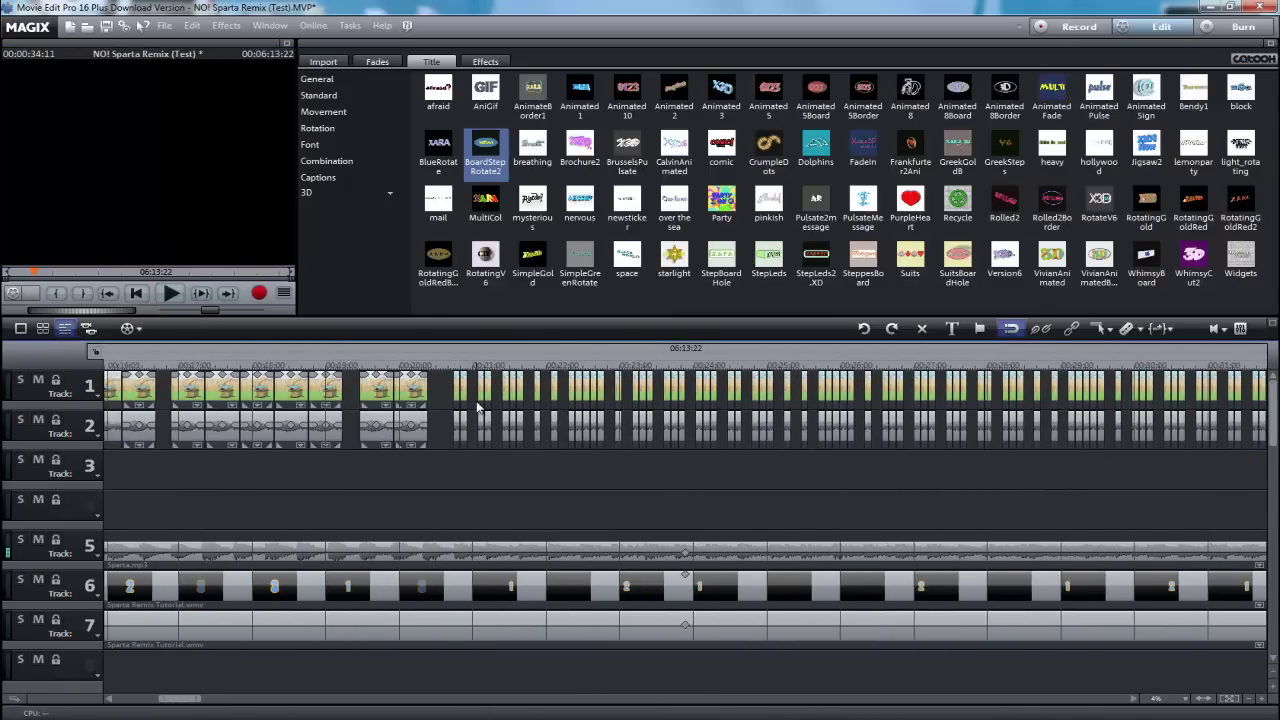
left_click(460, 396)
left_click_drag(180, 705, 223, 700)
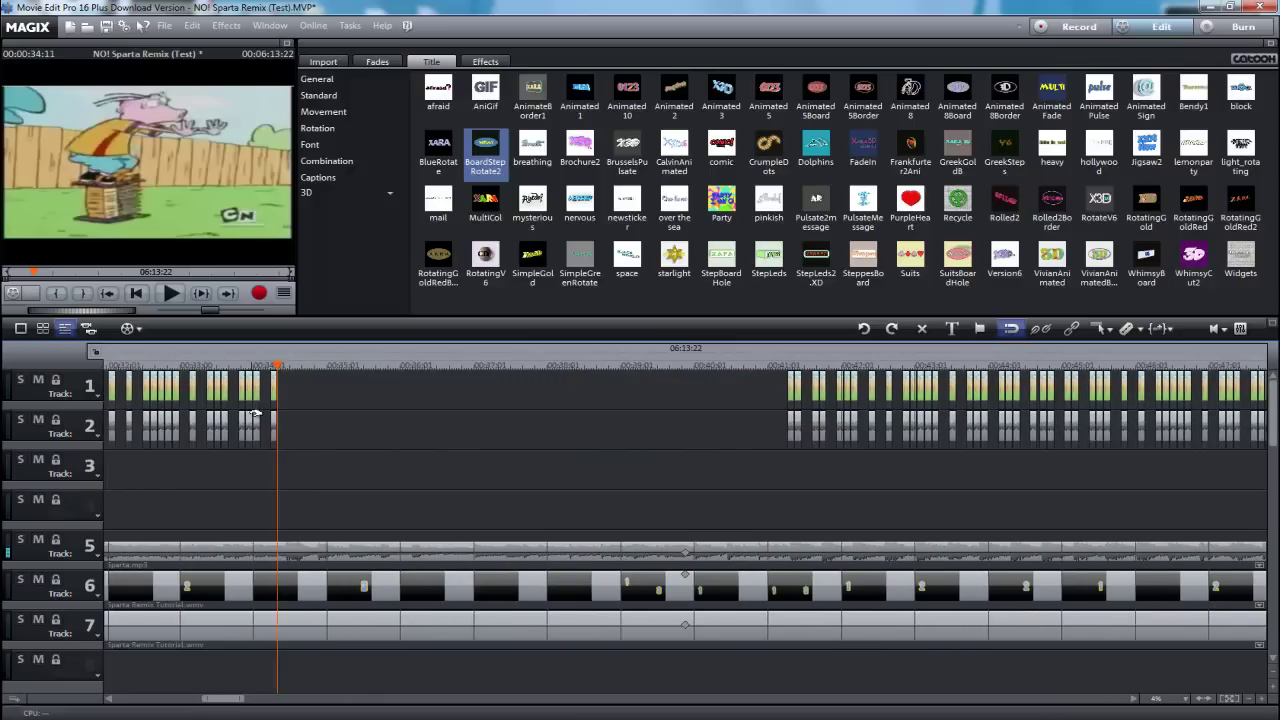
key("Right")
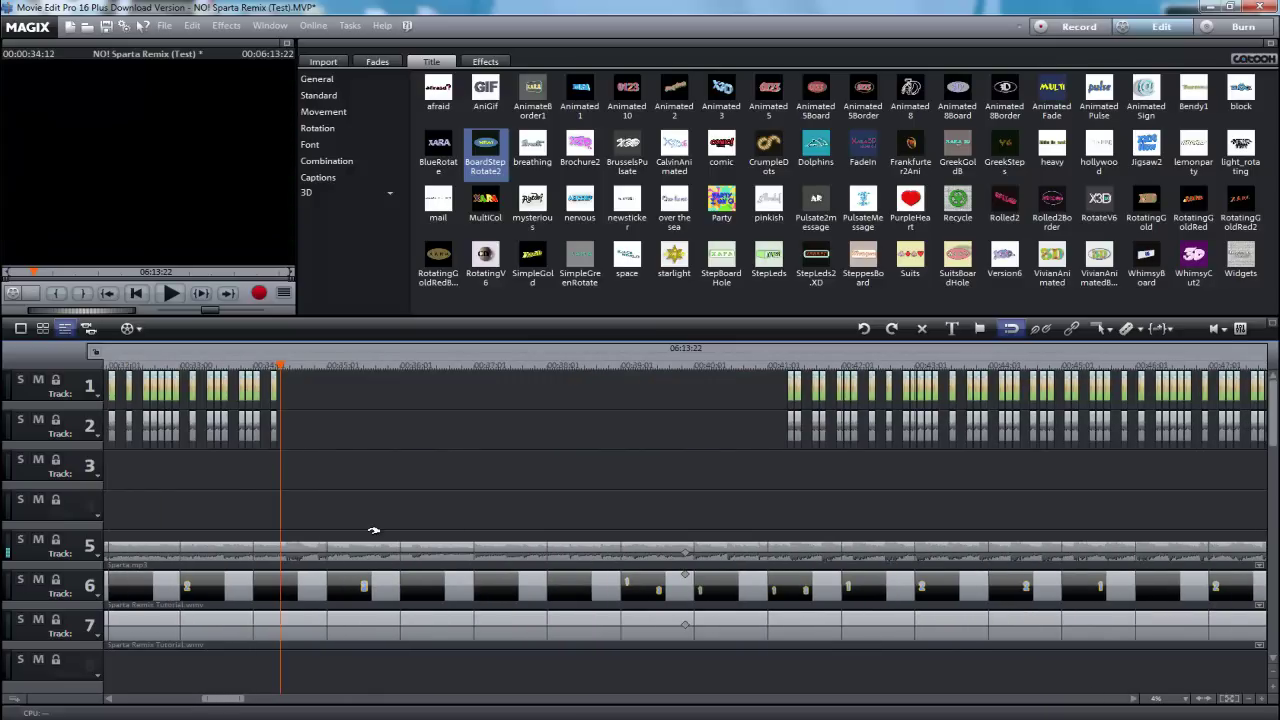
key("Right")
key("Right")
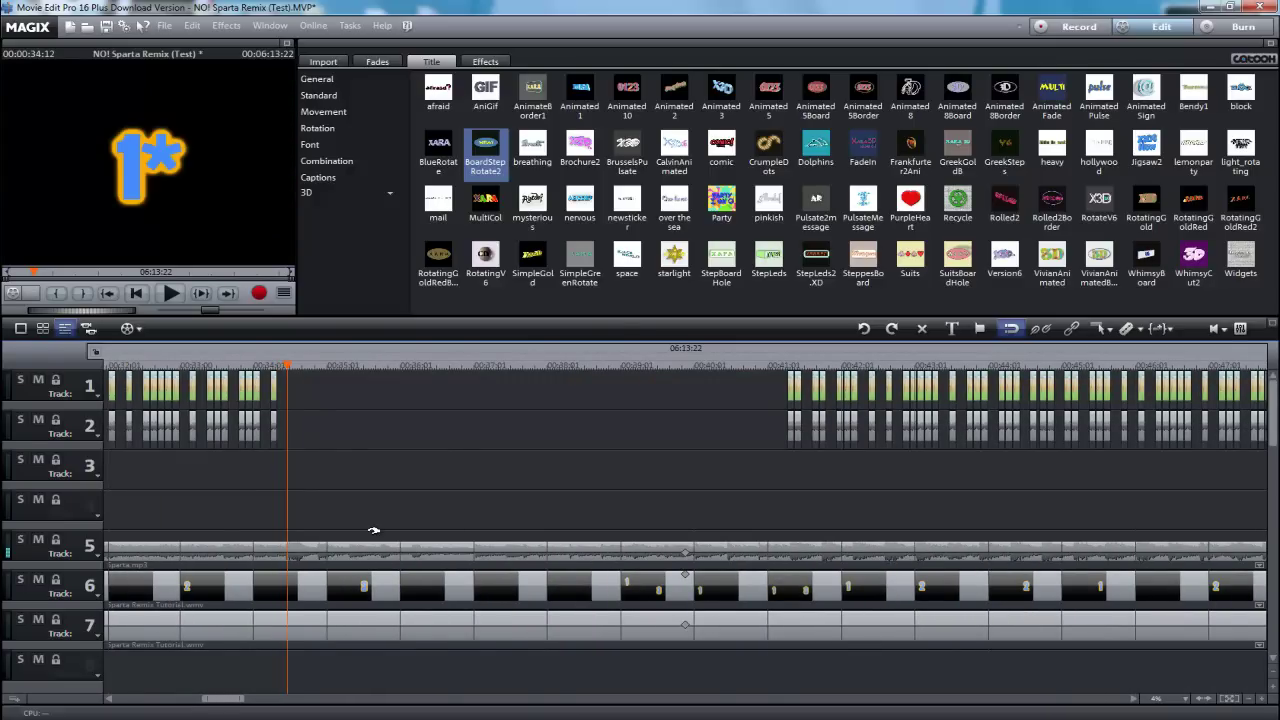
key("Right")
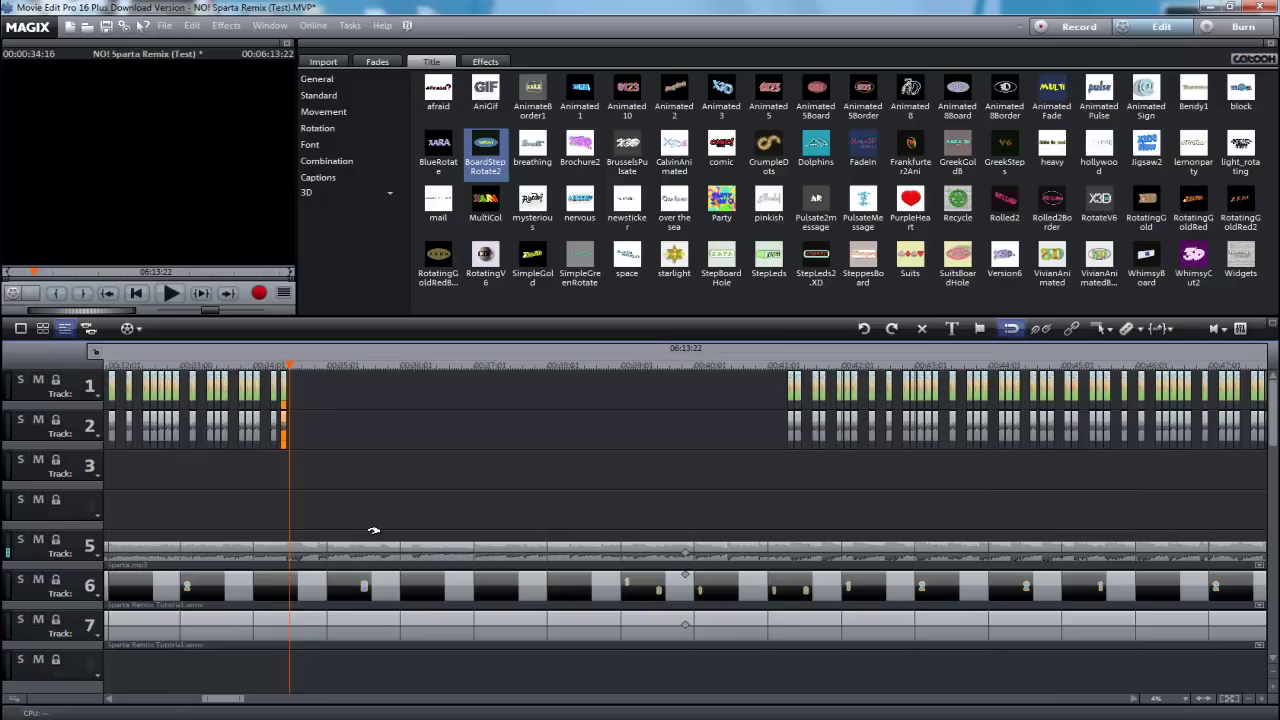
Step: Examine the frames around the clip pasted at about 00:34:12 to check its timing against the number cue
key("Left")
key("Left")
key("Left")
key("Left")
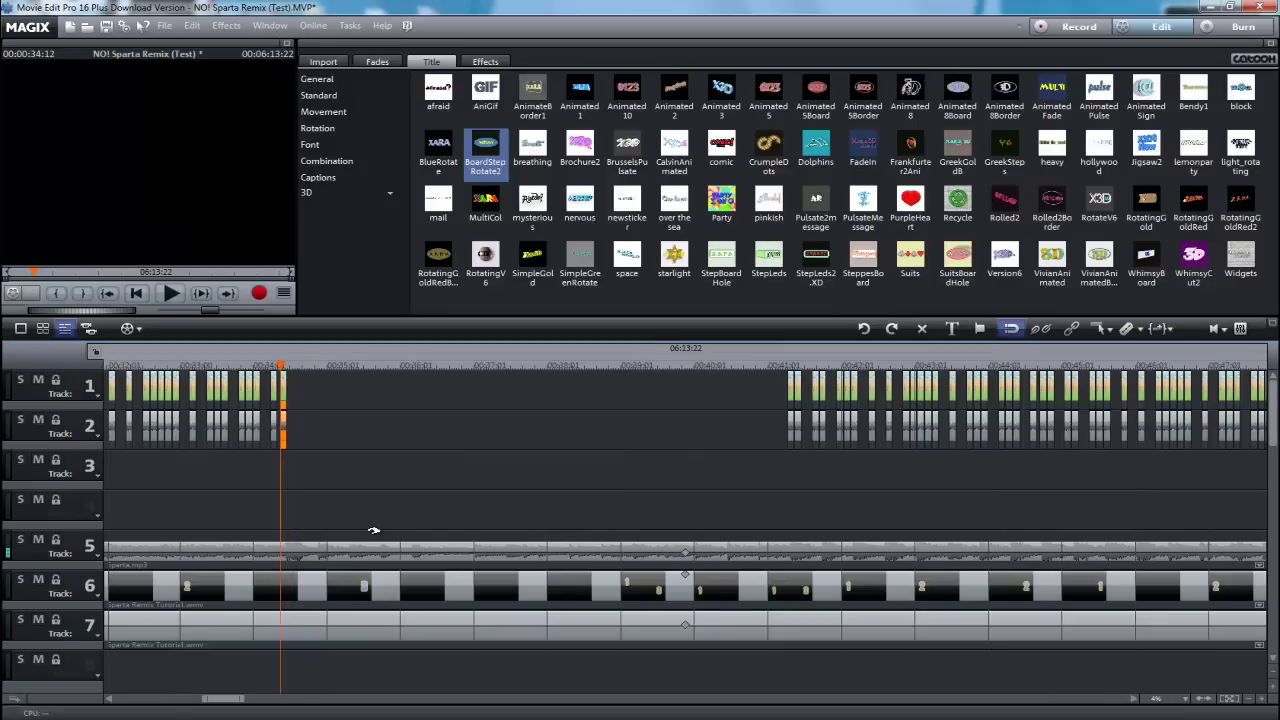
key("Right")
key("Right")
key("Right")
key("Right")
key("Right")
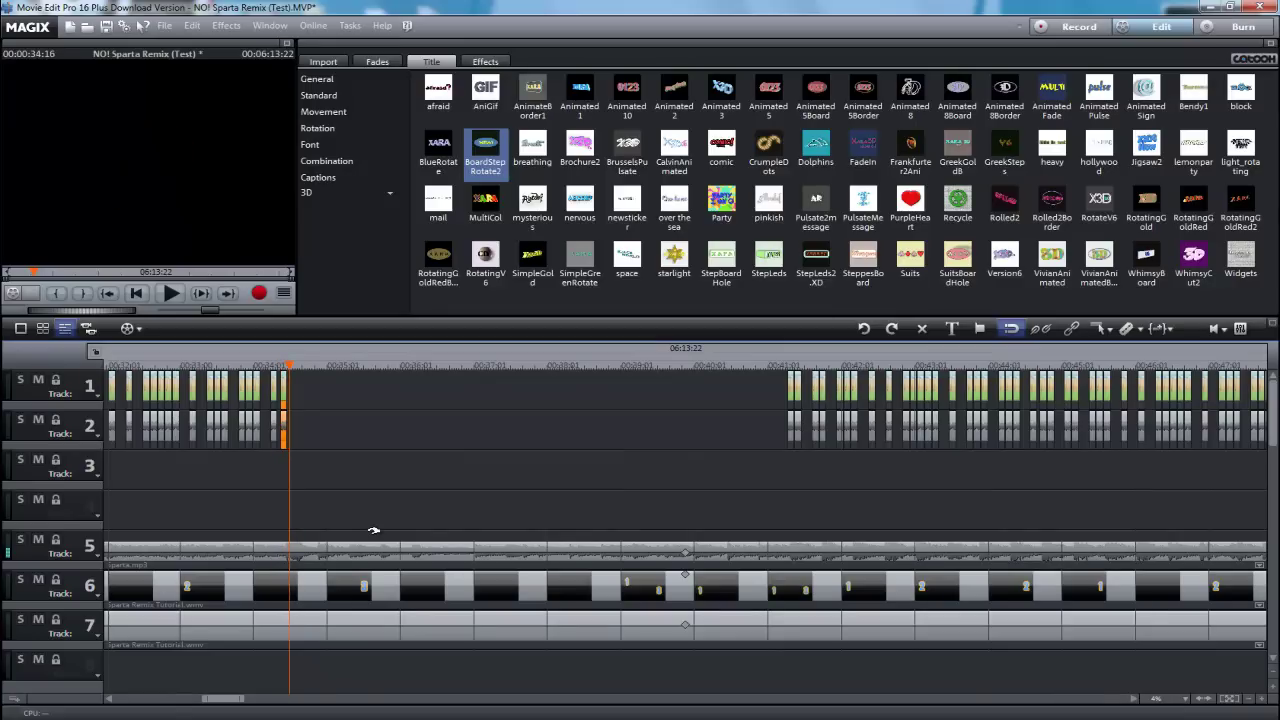
Step: Paste another copy of the short clip on tracks 1 and 2 at the next 1* cue, about 00:34:22
key("Right")
key("Right")
key("Right")
key("Right")
key("Right")
key("Left")
key("Left")
key("Right")
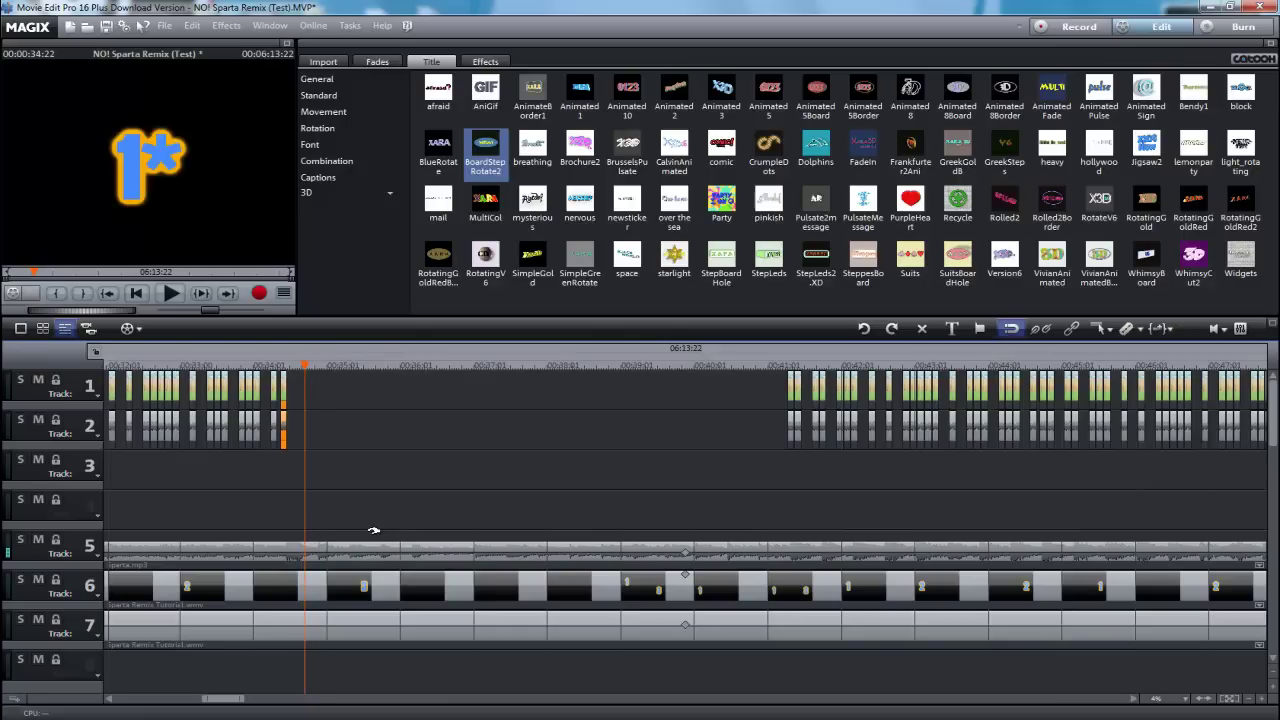
key("Right")
key("Right")
key("Right")
key("ctrl+v")
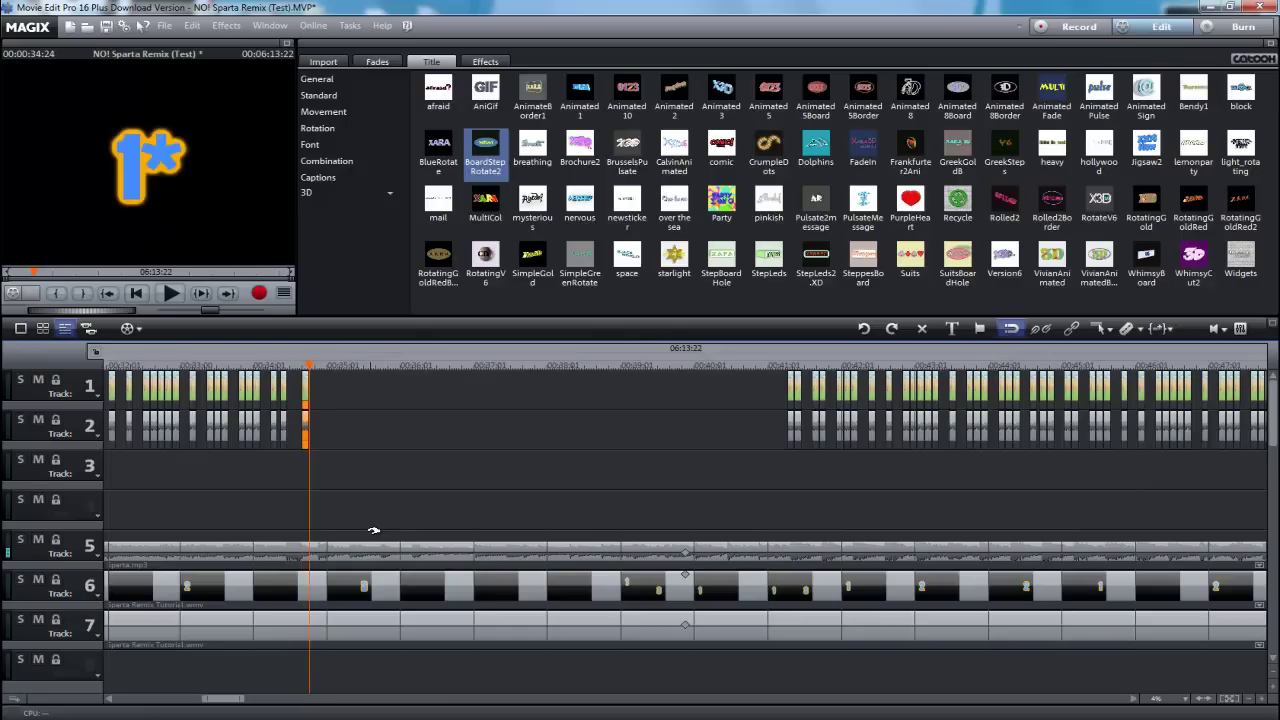
Step: Examine the frames around the clip pasted at about 00:34:22 and the number cues that follow it
key("Left")
key("Left")
key("Left")
key("Right")
key("Right")
key("Right")
key("Right")
key("Right")
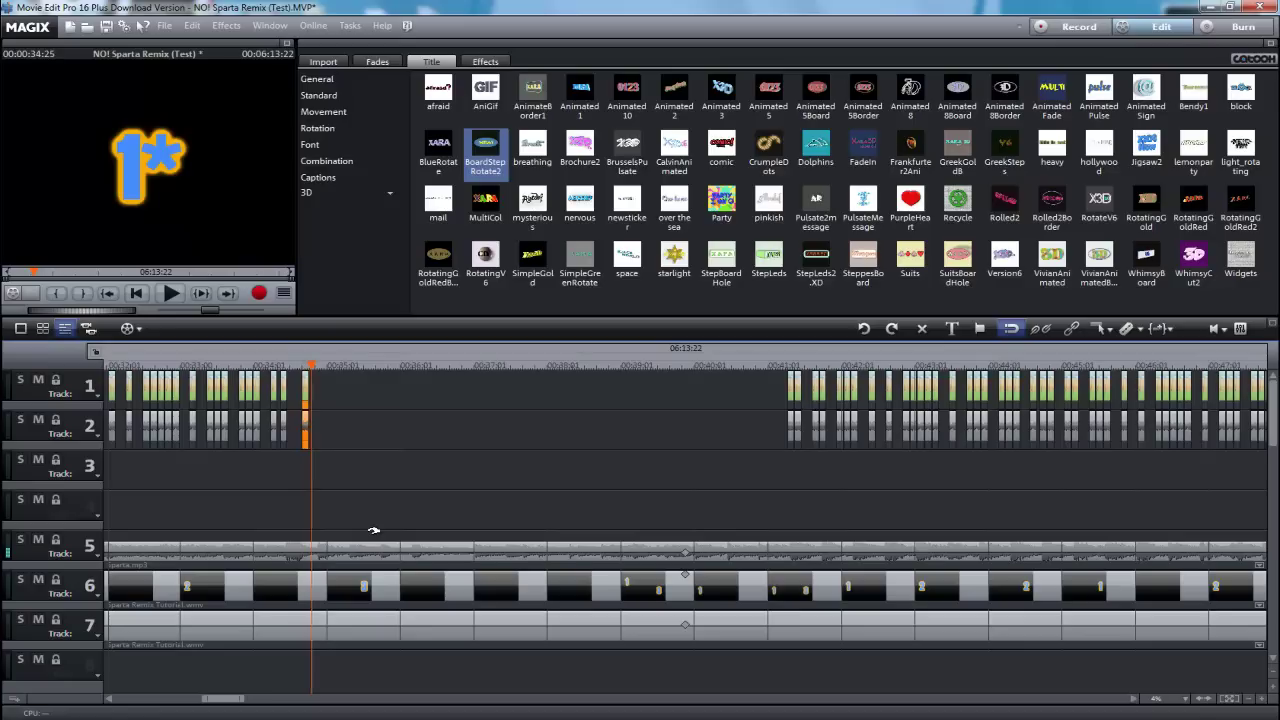
key("Left")
key("Left")
key("Left")
key("Right")
key("Right")
key("Right")
key("Right")
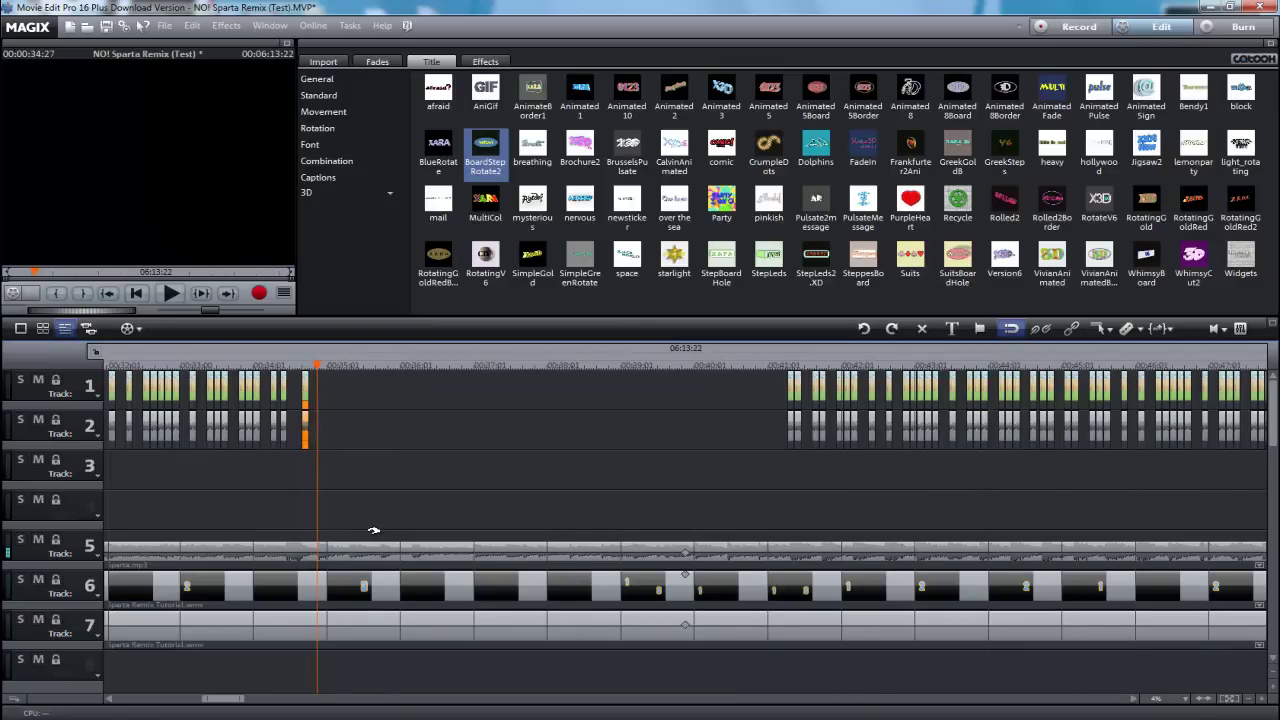
Step: Paste a copy of the short clip on tracks 1 and 2 just past the 2* cue, at about 00:35:10
key("Right")
key("Right")
key("Right")
key("Right")
key("Right")
key("Right")
key("Right")
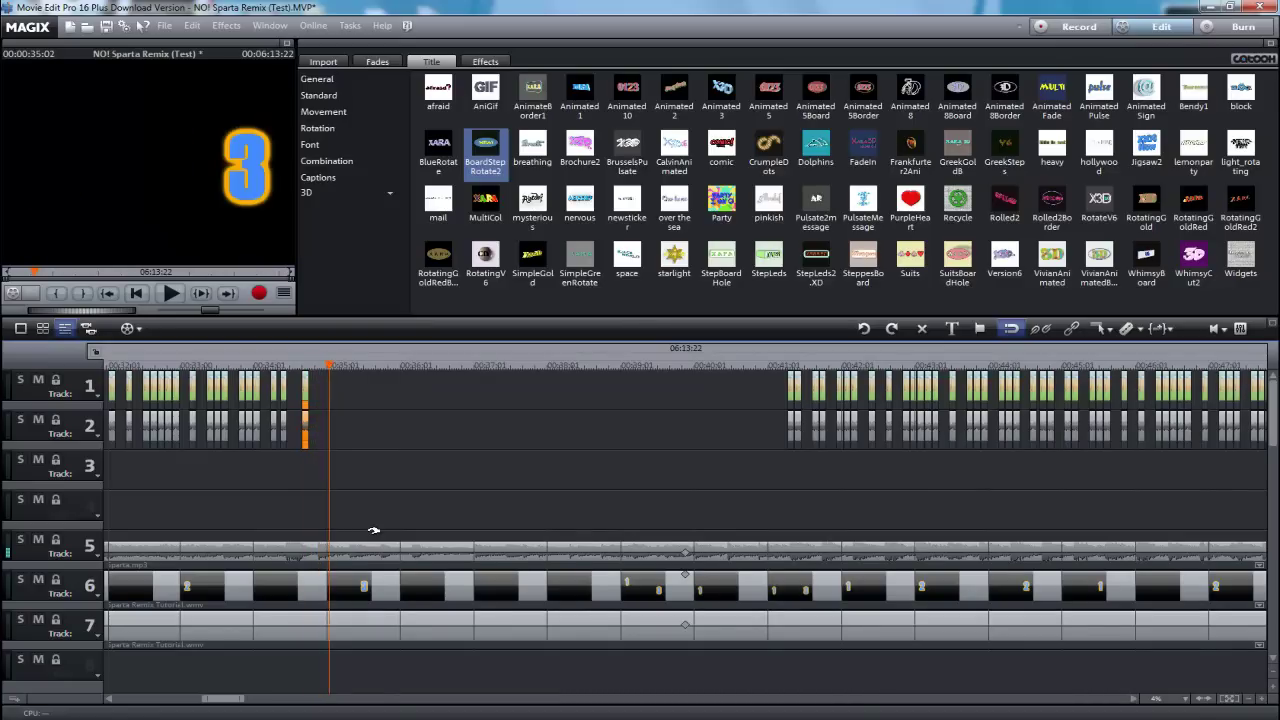
key("Right")
key("Right")
key("Right")
key("Right")
key("Right")
key("Right")
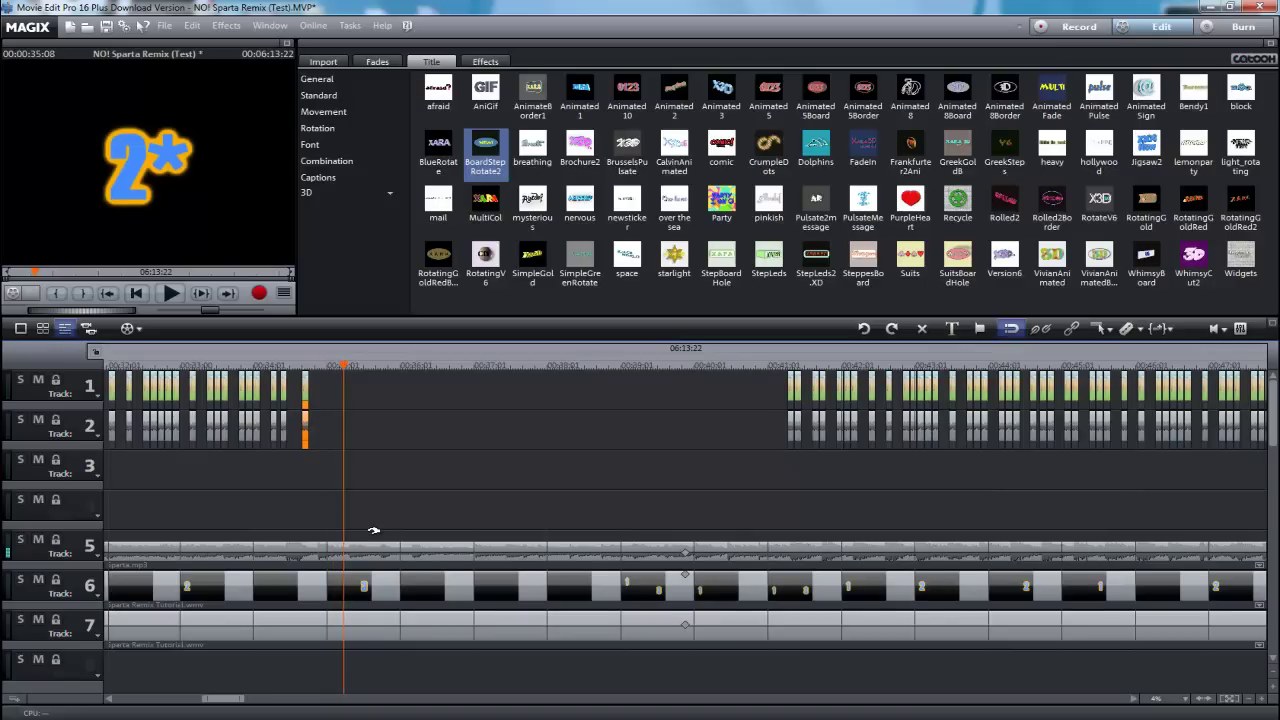
key("Right")
key("Left")
key("ctrl+v")
key("Left")
key("Left")
key("Right")
key("Right")
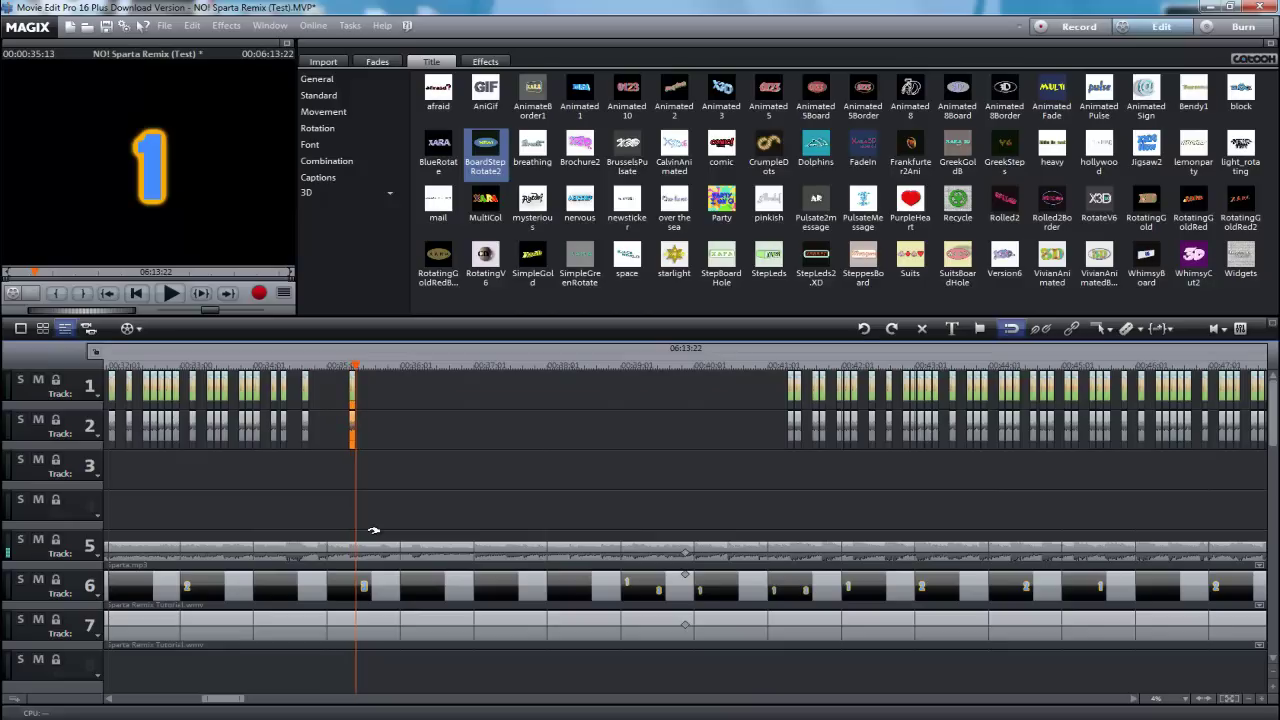
key("Right")
key("Right")
key("Right")
key("Right")
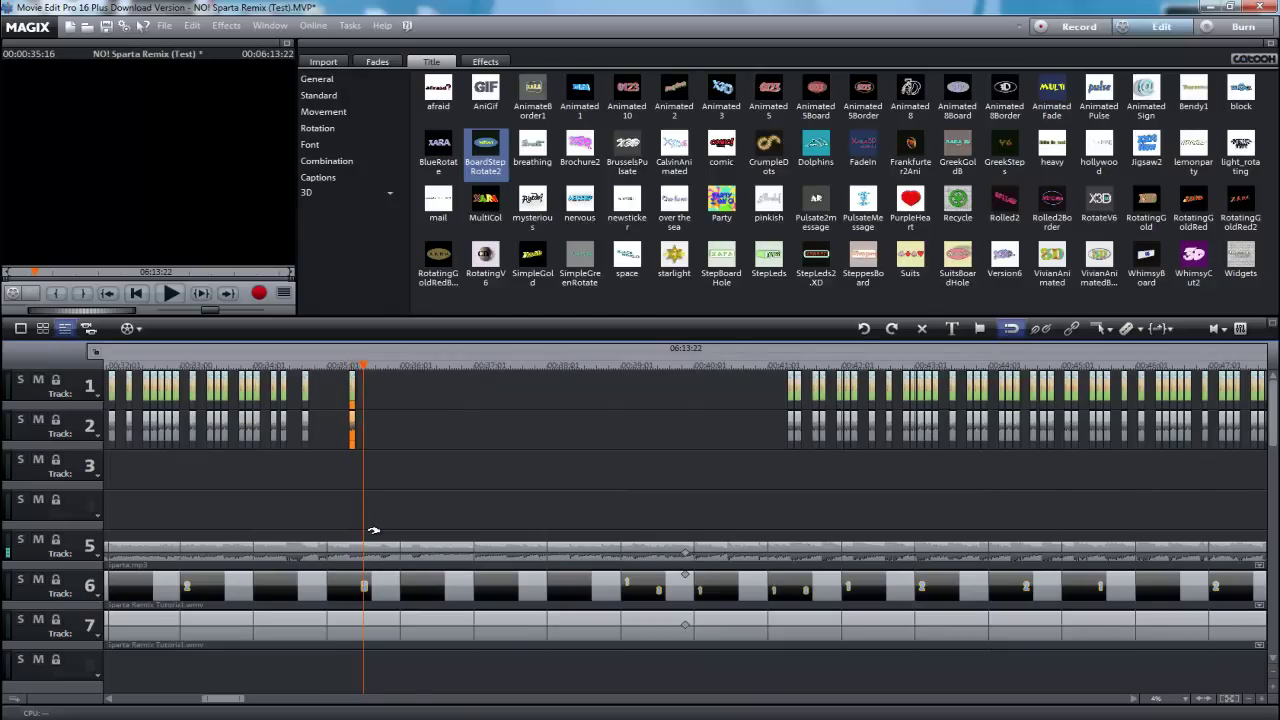
key("Right")
key("Right")
key("Right")
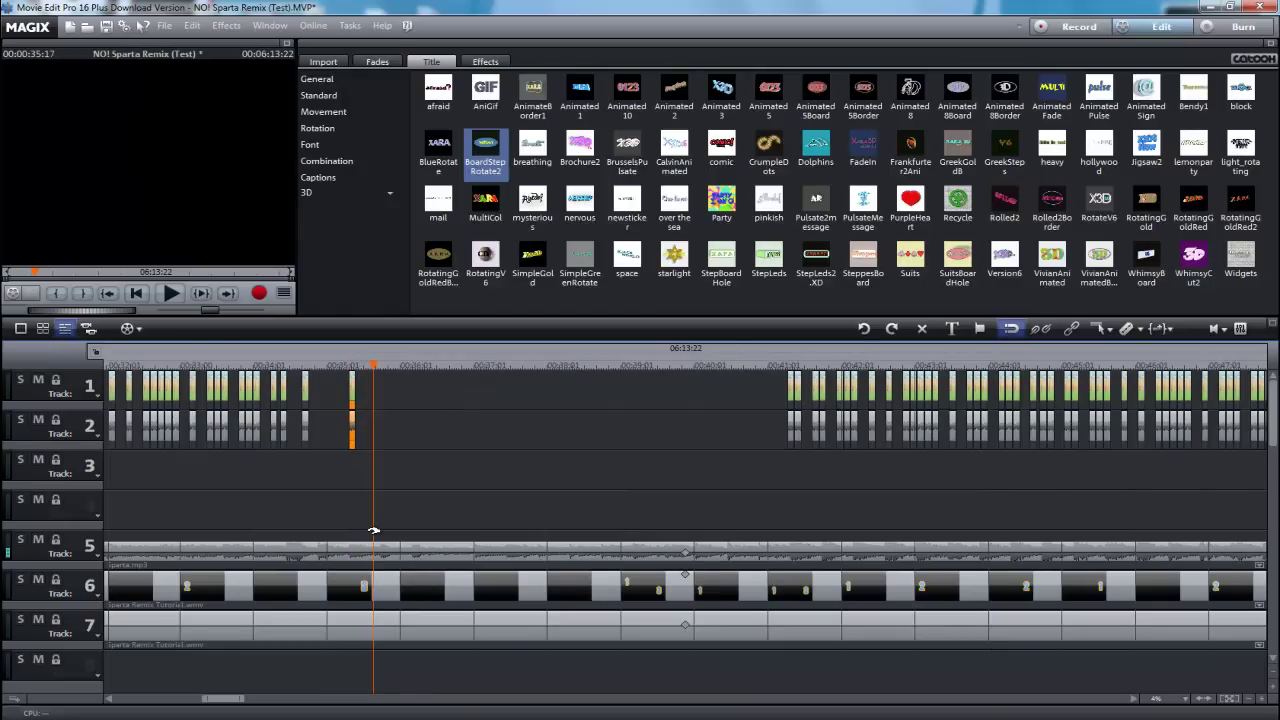
key("ctrl+v")
key("Delete")
Step: Paste a copy of the short clip on tracks 1 and 2 at the centred 1 cue, about 00:35:16
key("Left")
key("Left")
key("Left")
key("Left")
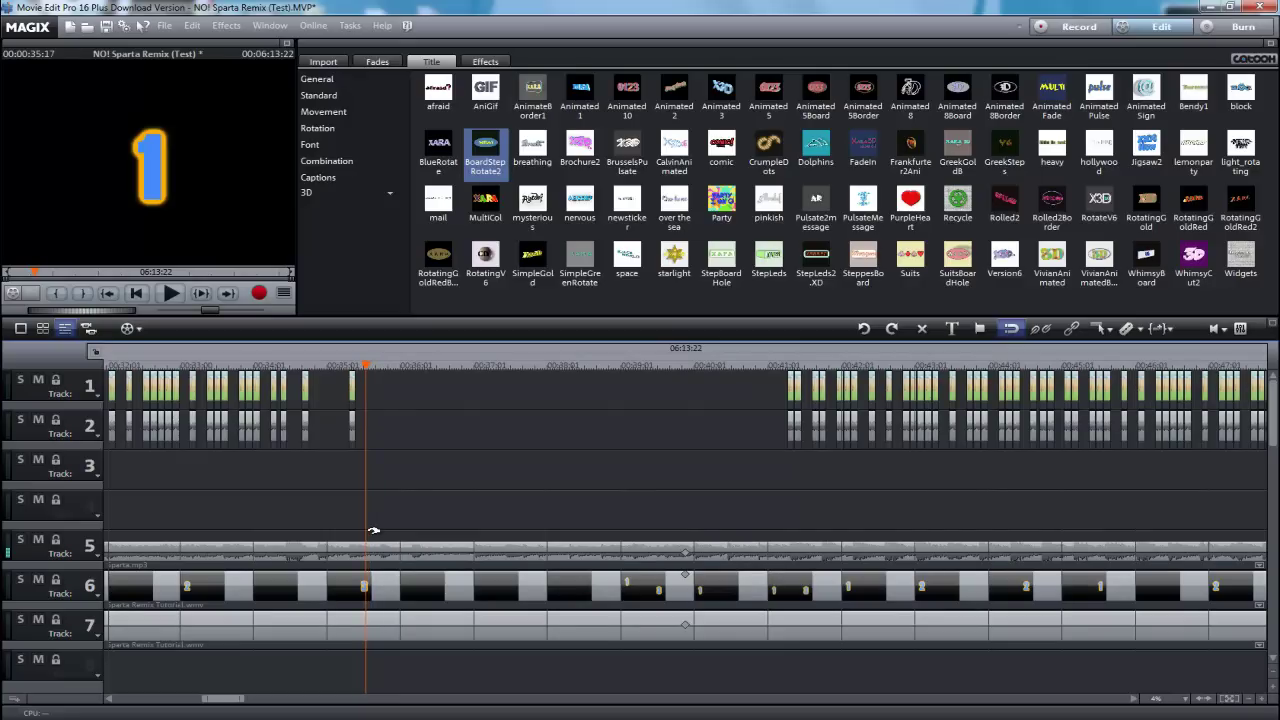
key("Right")
key("Right")
key("Right")
key("ctrl+v")
Step: Paste another copy of the short clip on tracks 1 and 2 about six frames further on, near 00:35:23
key("Right")
key("Right")
key("Right")
key("Right")
key("Right")
key("Right")
key("ctrl+v")
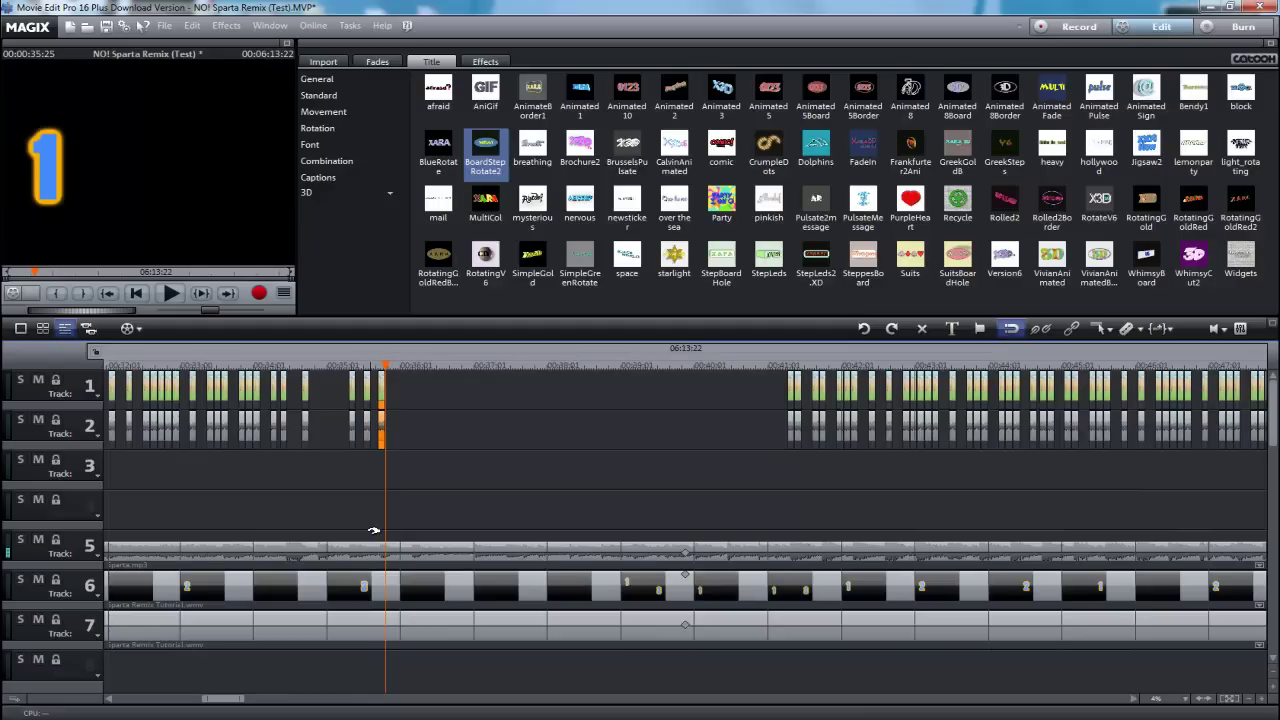
Step: Paste a copy of the short clip on tracks 1 and 2 directly behind the previous one, at about 00:35:25
key("Right")
key("Right")
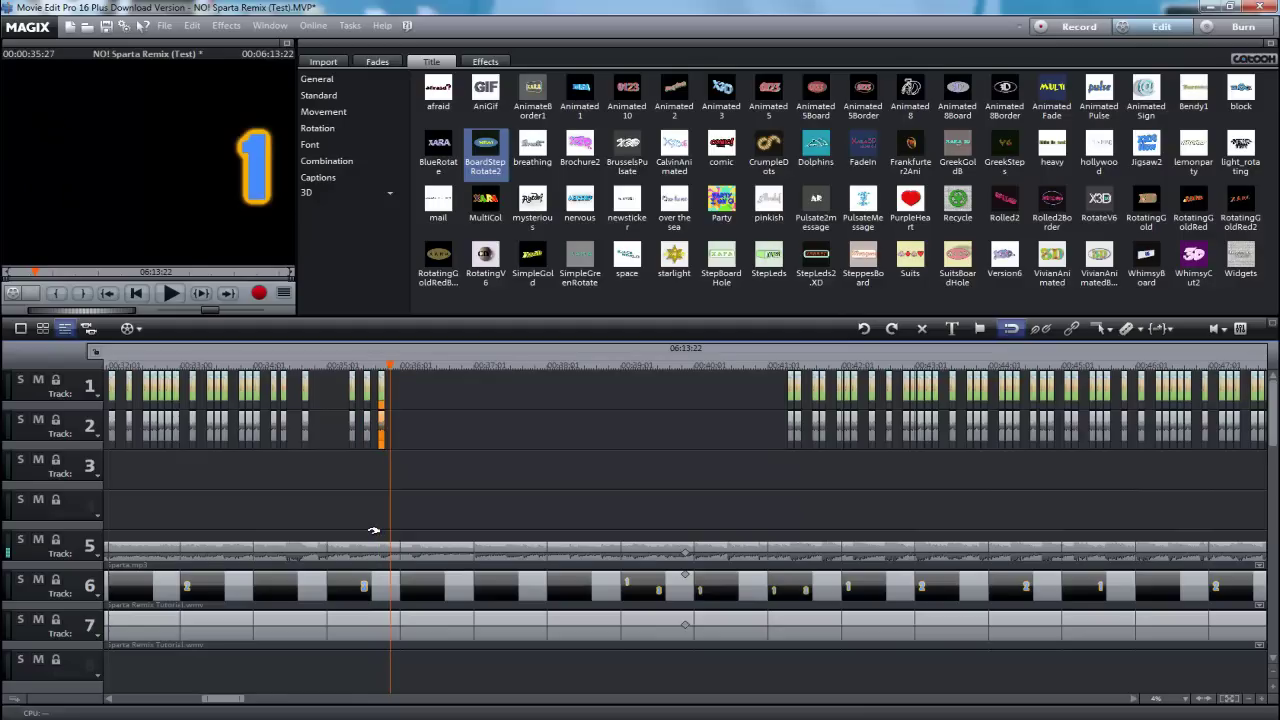
key("Left")
key("Left")
key("Right")
key("Right")
key("Right")
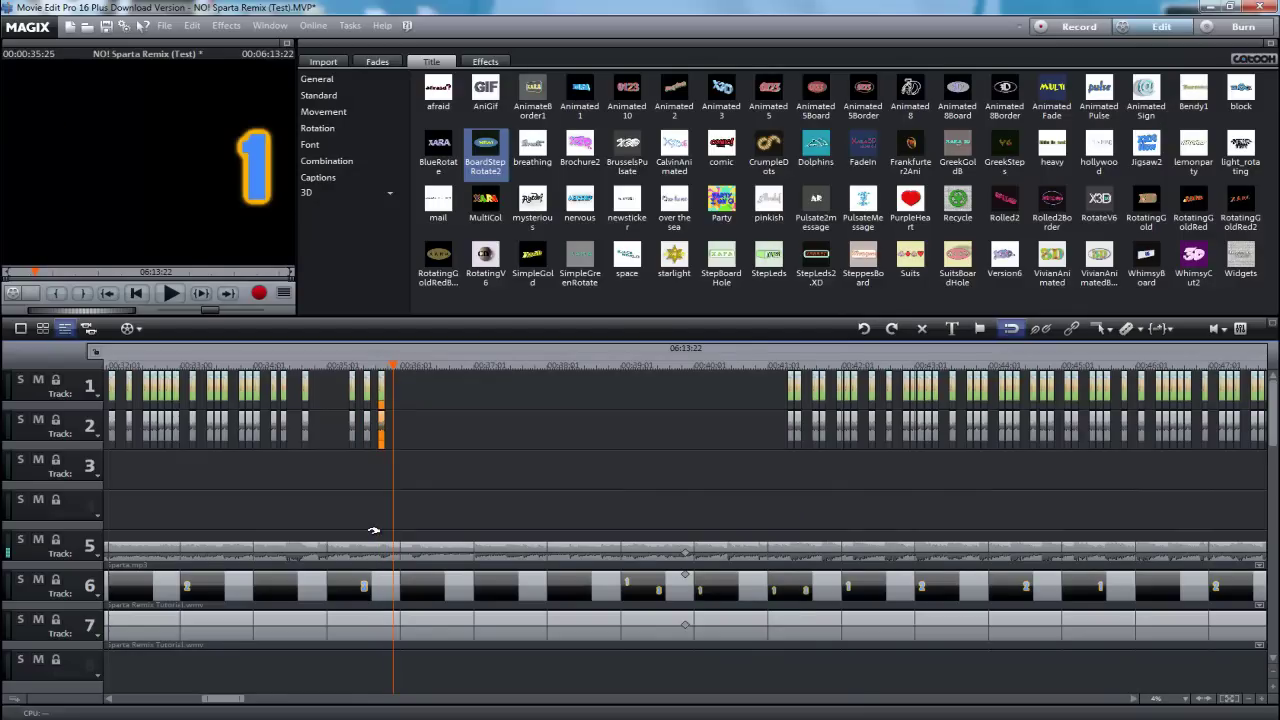
key("ctrl+v")
Step: Paste a copy of the short clip on tracks 1 and 2 at the centred 1 cue, about 00:36:06
key("Right")
key("Right")
key("Right")
key("Right")
key("Right")
key("Right")
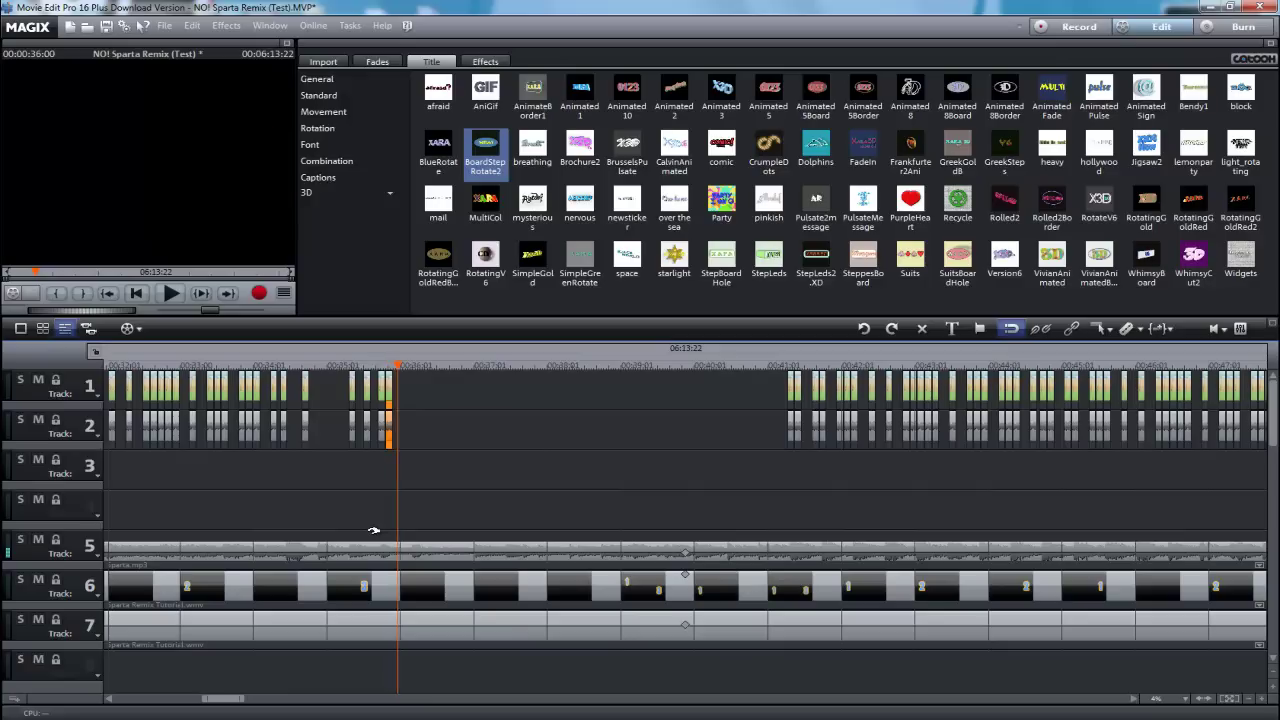
key("Right")
key("Right")
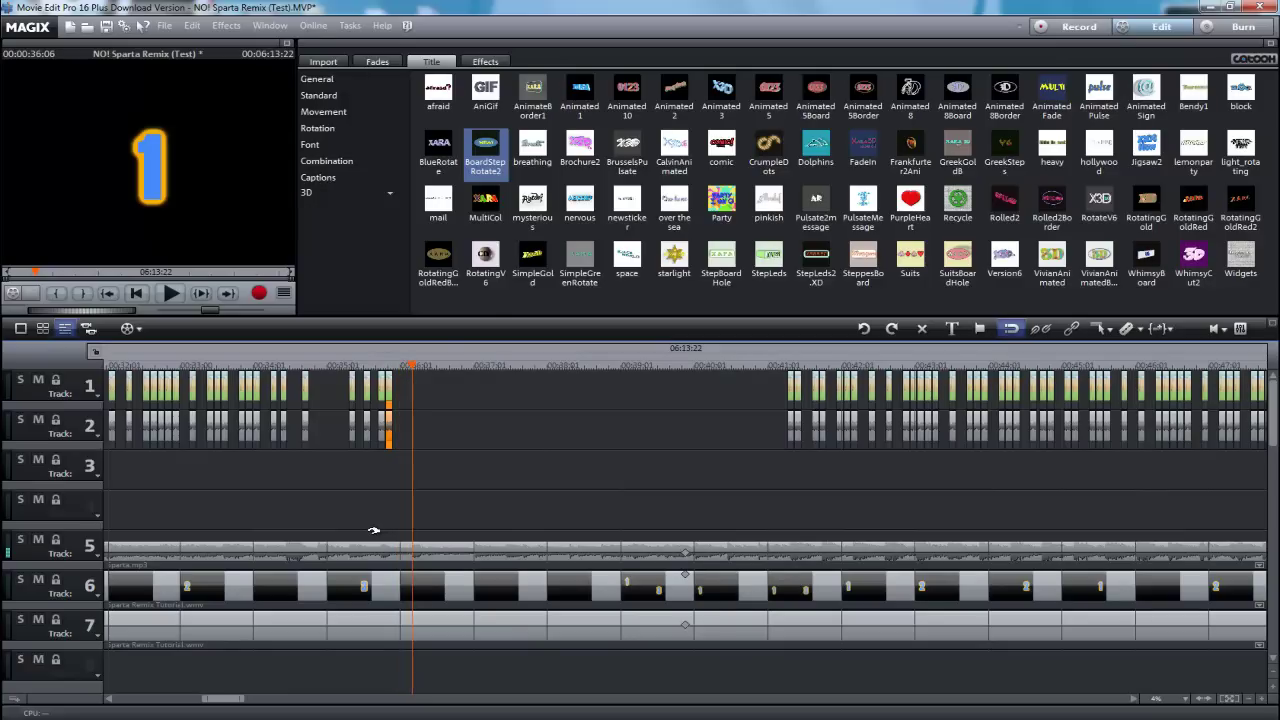
key("Right")
key("Right")
key("Right")
key("Right")
key("Right")
key("Right")
key("Right")
key("Right")
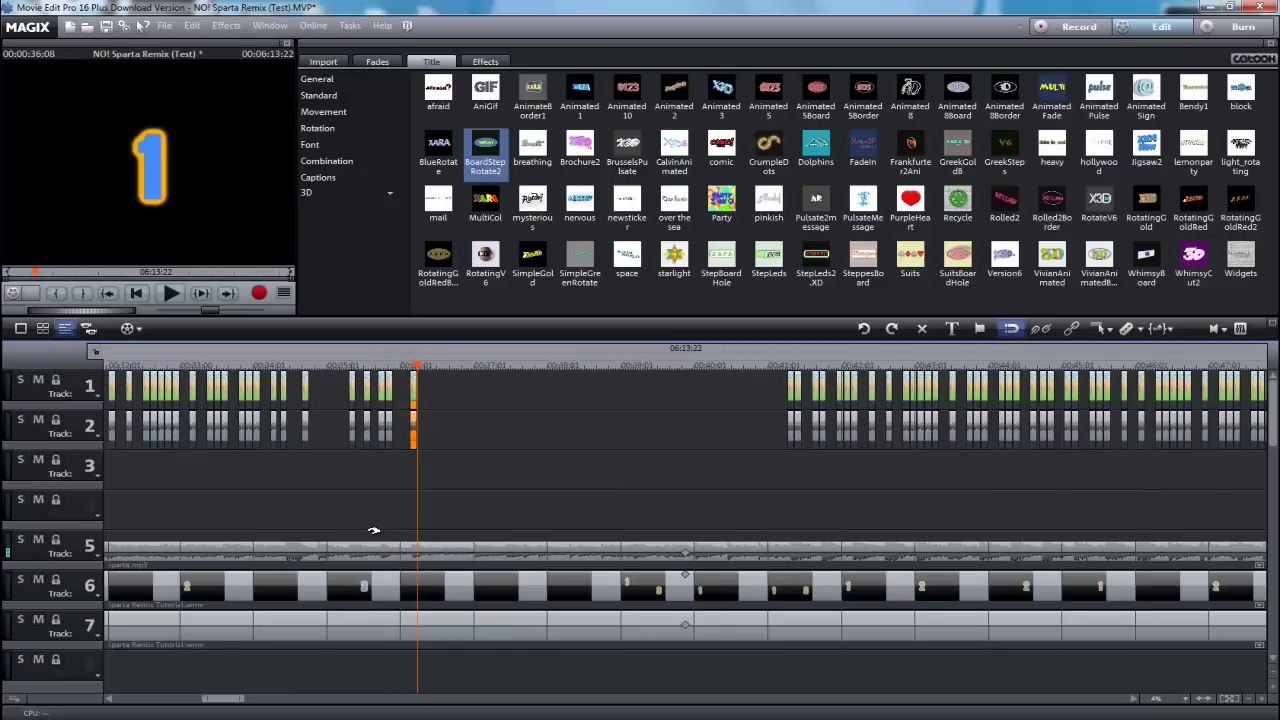
Step: Paste two back-to-back copies of the short clip on tracks 1 and 2 at about 00:36:12 and 00:36:15
key("Right")
key("Right")
key("Right")
key("Left")
key("Left")
key("Right")
key("Right")
key("Right")
key("alt+Right")
key("Right")
key("Right")
key("Right")
key("Right")
key("Right")
key("Right")
key("Right")
key("Right")
key("alt+Right")
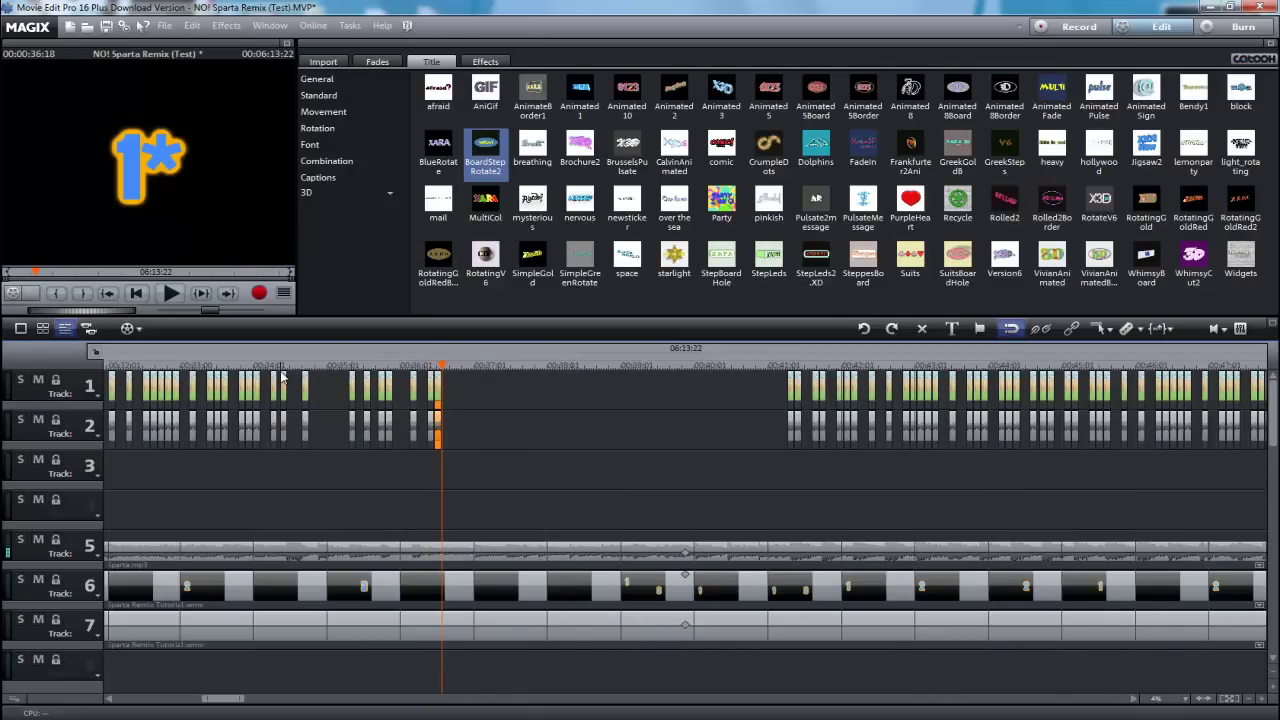
Step: Play the sequence from about 00:34:00, 00:34:08 and 00:32:21 to check the timing of the pasted clips
left_click(255, 366)
left_click(174, 292)
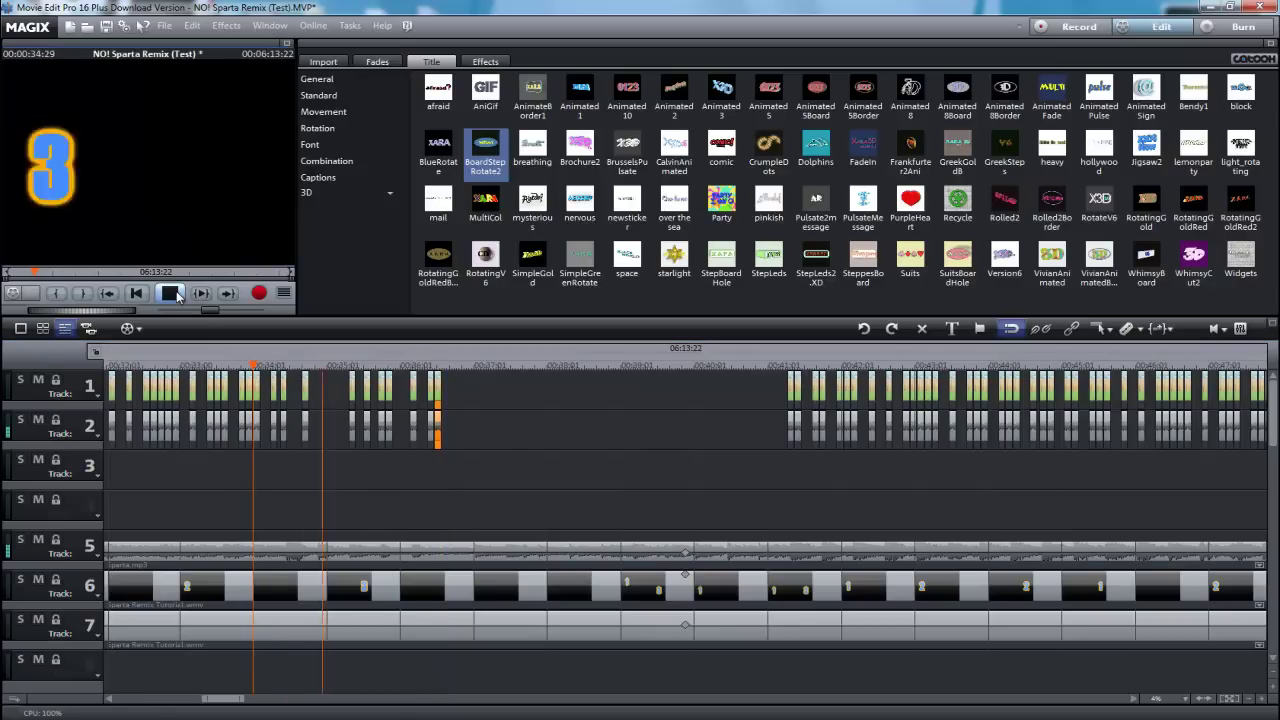
left_click(172, 292)
left_click(271, 366)
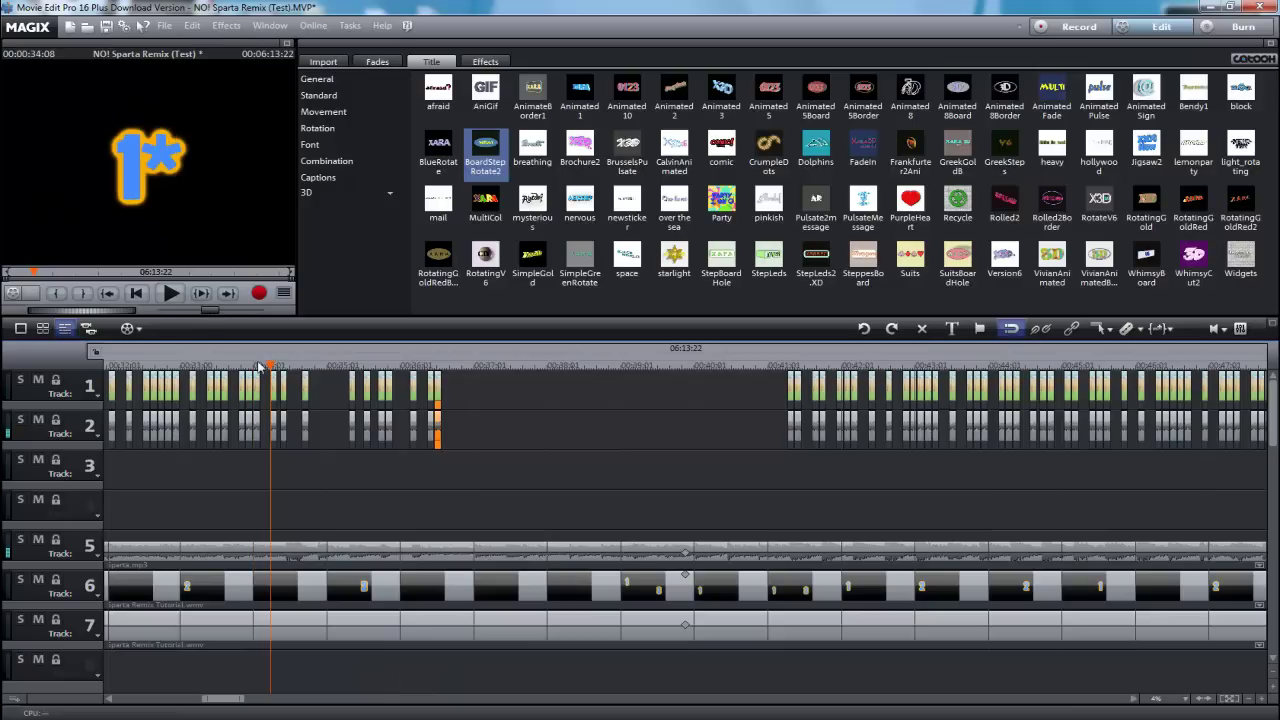
left_click(169, 295)
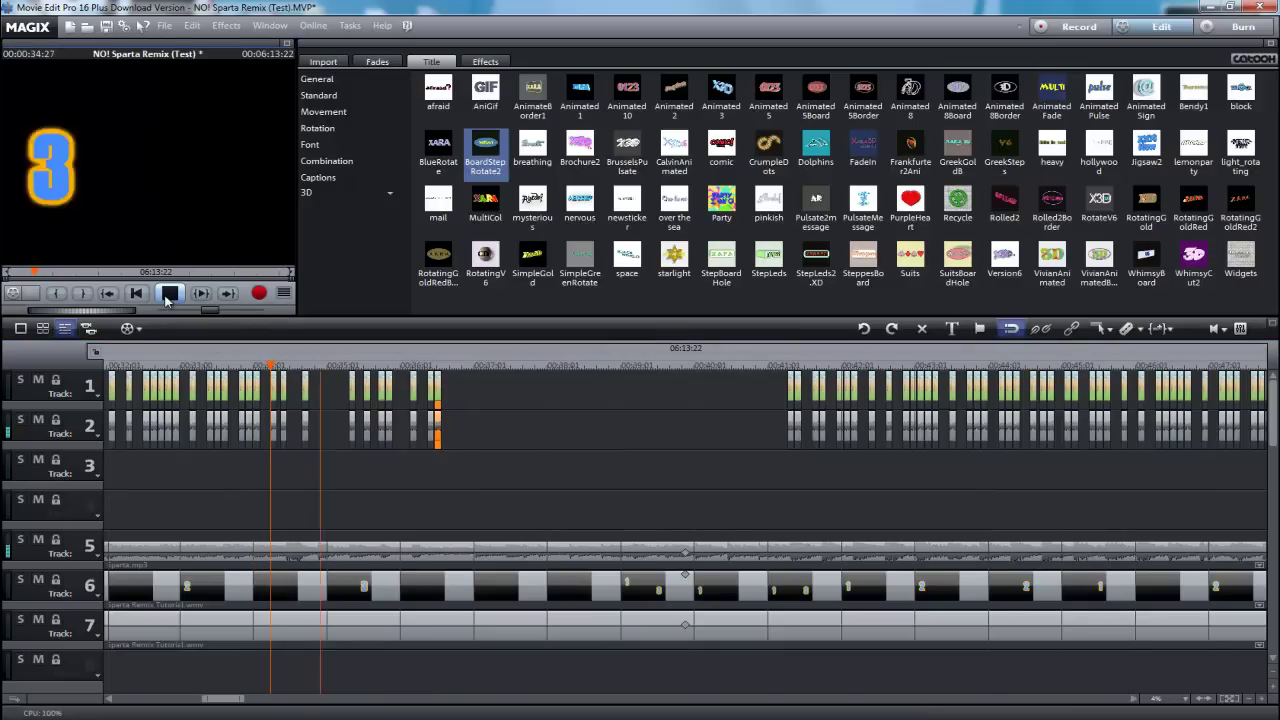
left_click(168, 296)
left_click(286, 392)
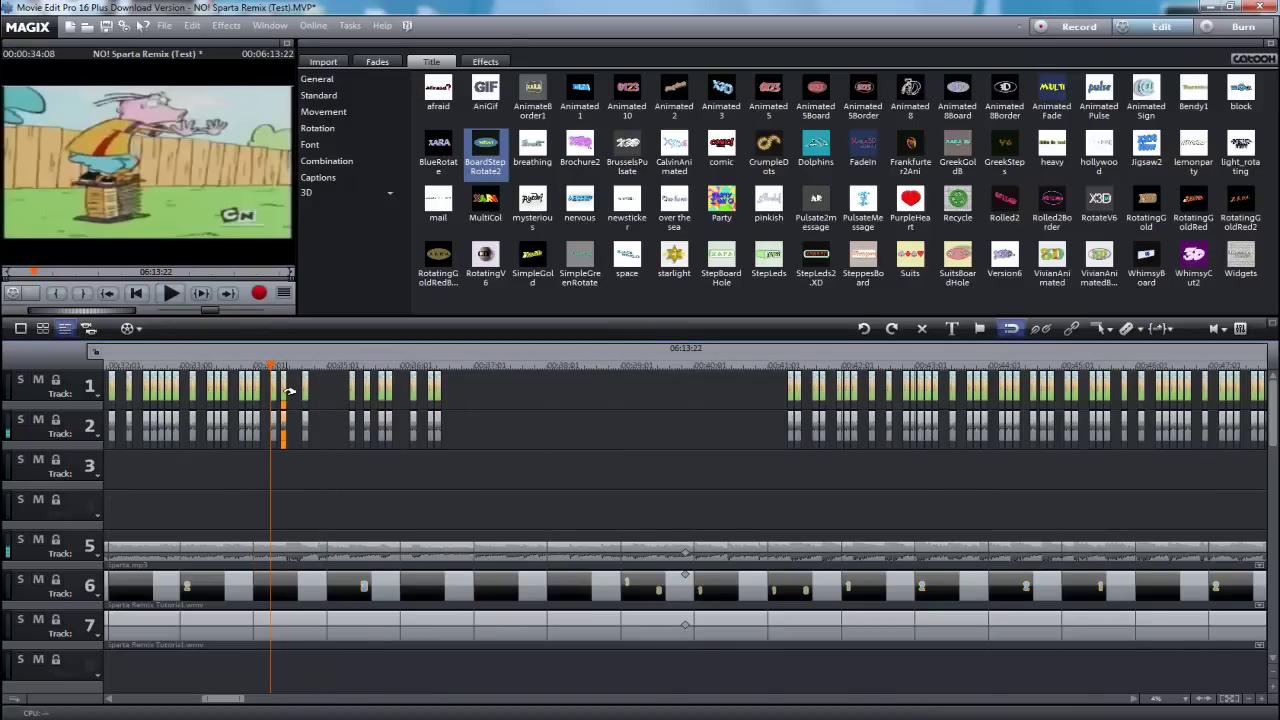
left_click_drag(286, 397, 276, 397)
left_click(160, 366)
left_click(170, 295)
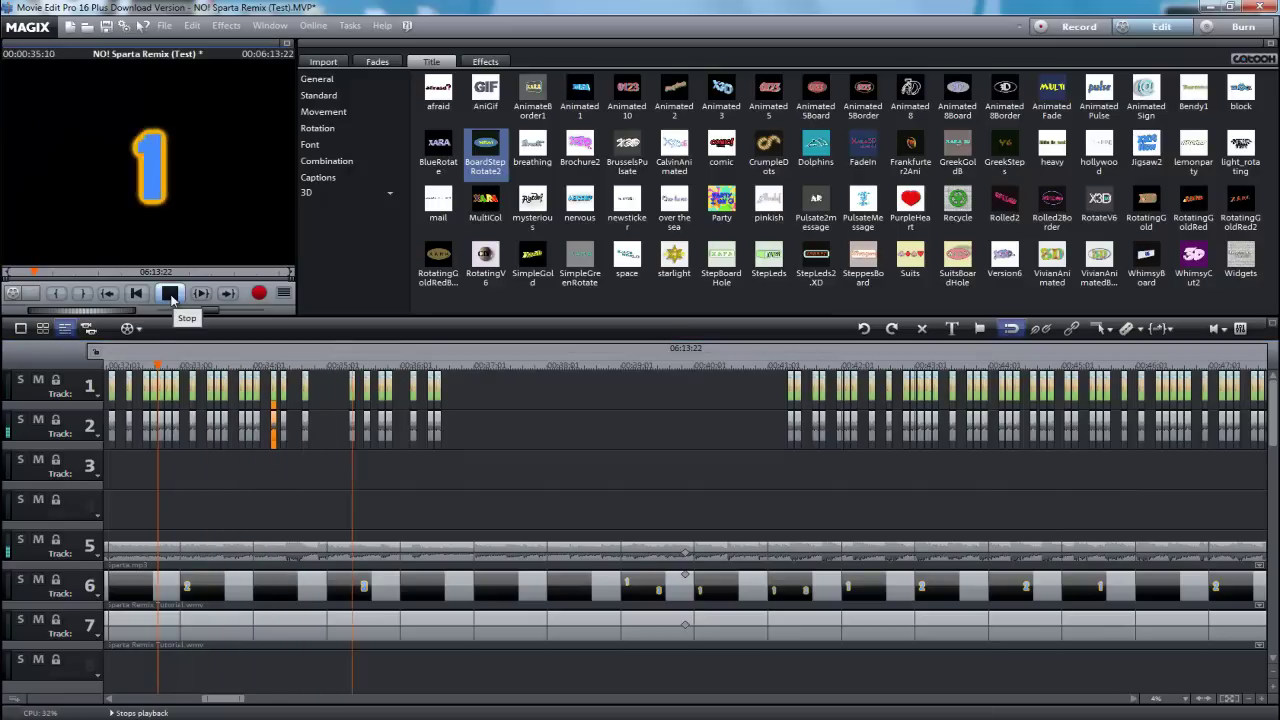
left_click(170, 295)
Step: Move the short clip near 00:34:22 on tracks 1 and 2 so that it starts at the 1* cue at 00:34:22
left_click(307, 399)
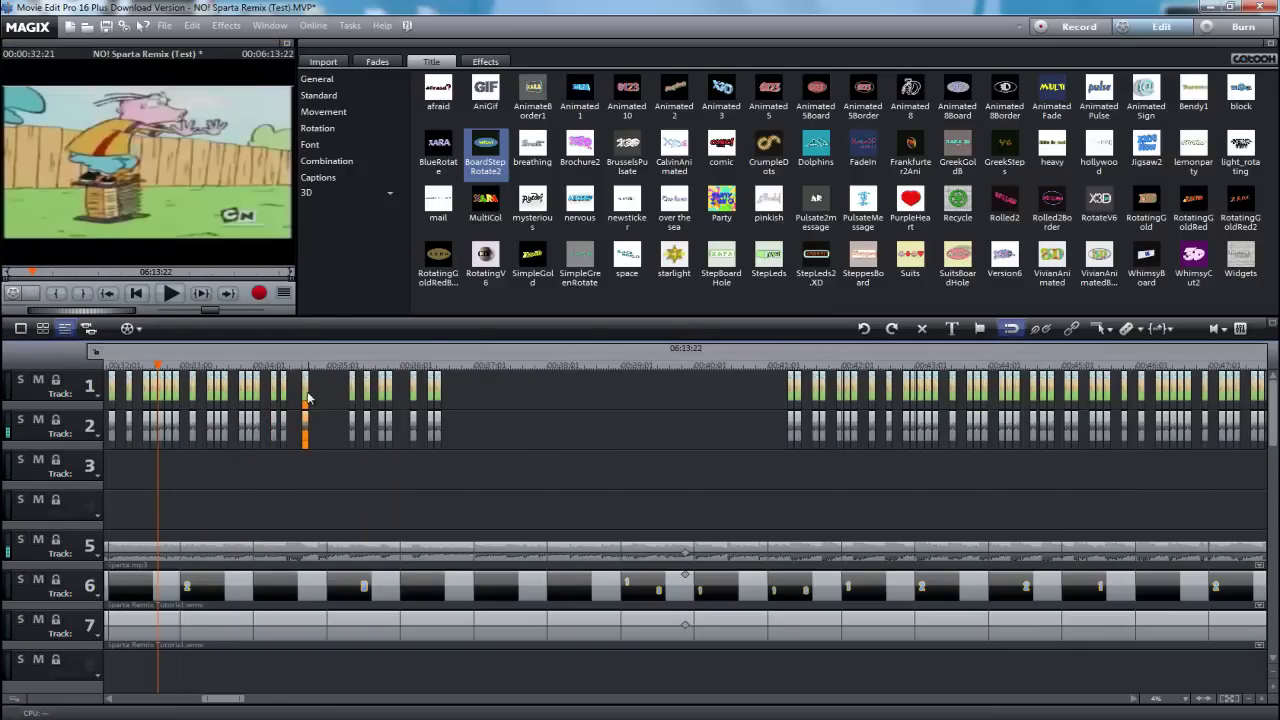
left_click_drag(307, 383, 324, 383)
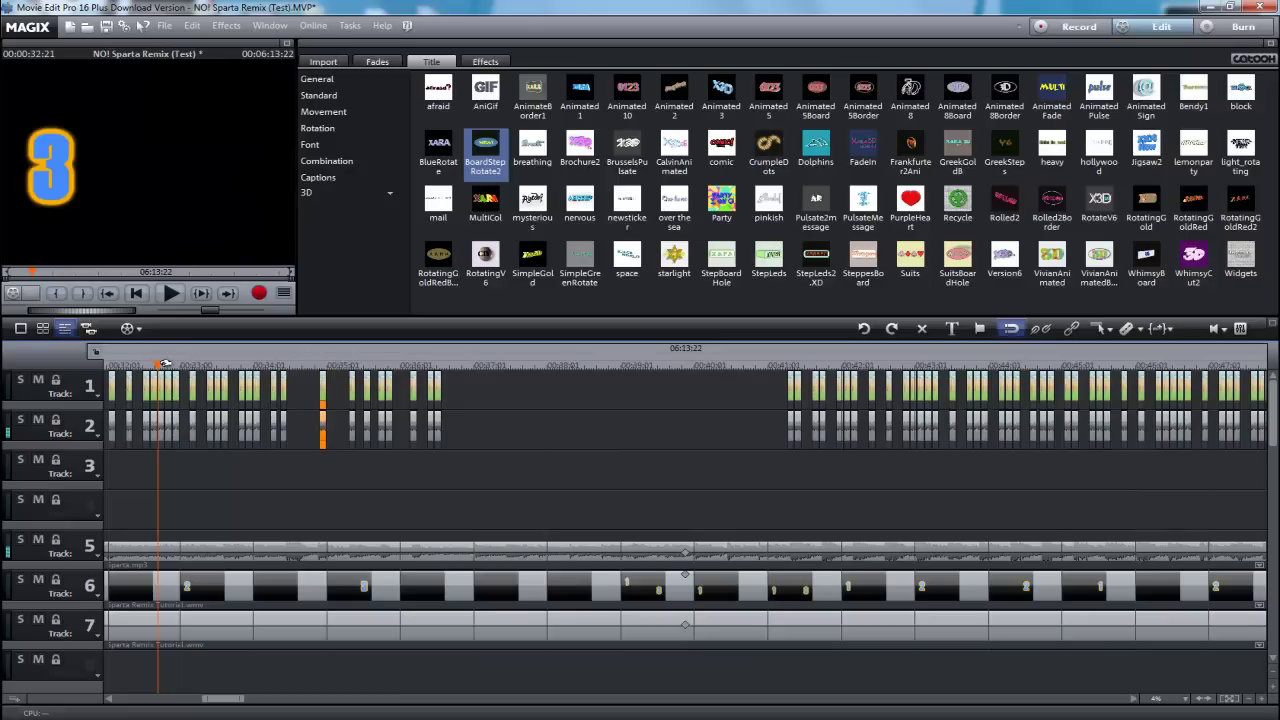
left_click(205, 369)
left_click(282, 369)
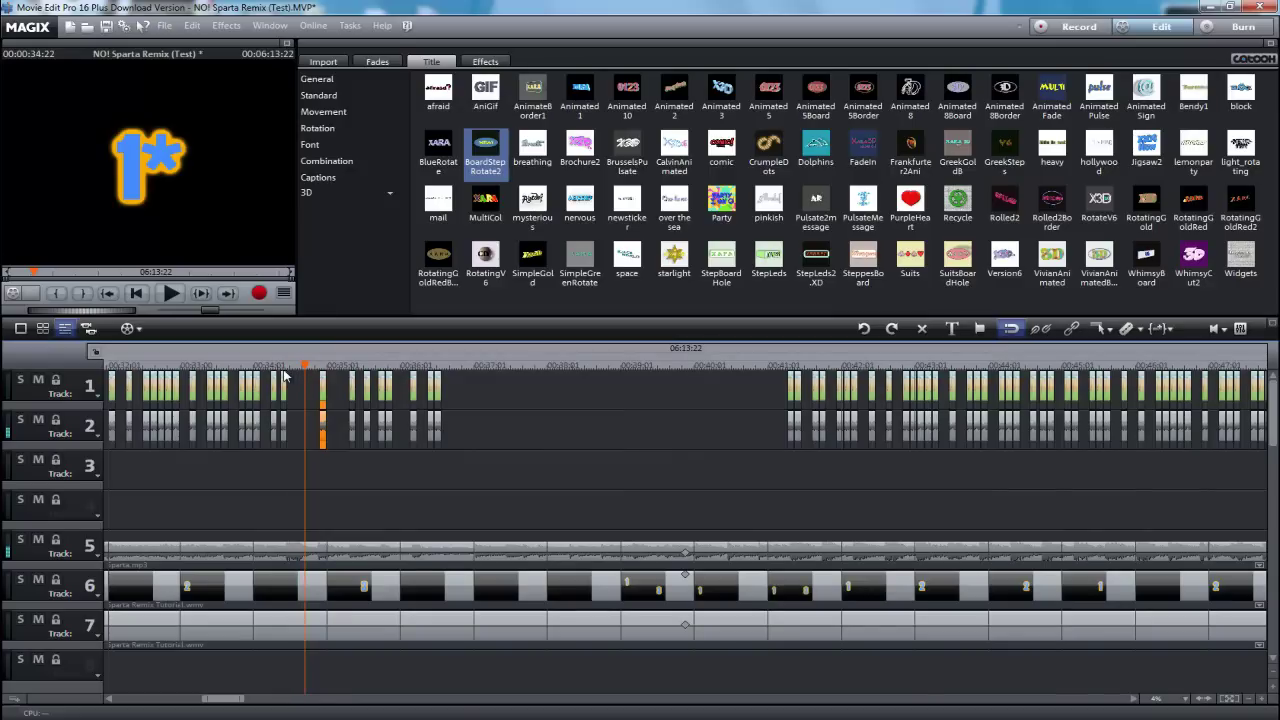
left_click_drag(322, 391, 307, 391)
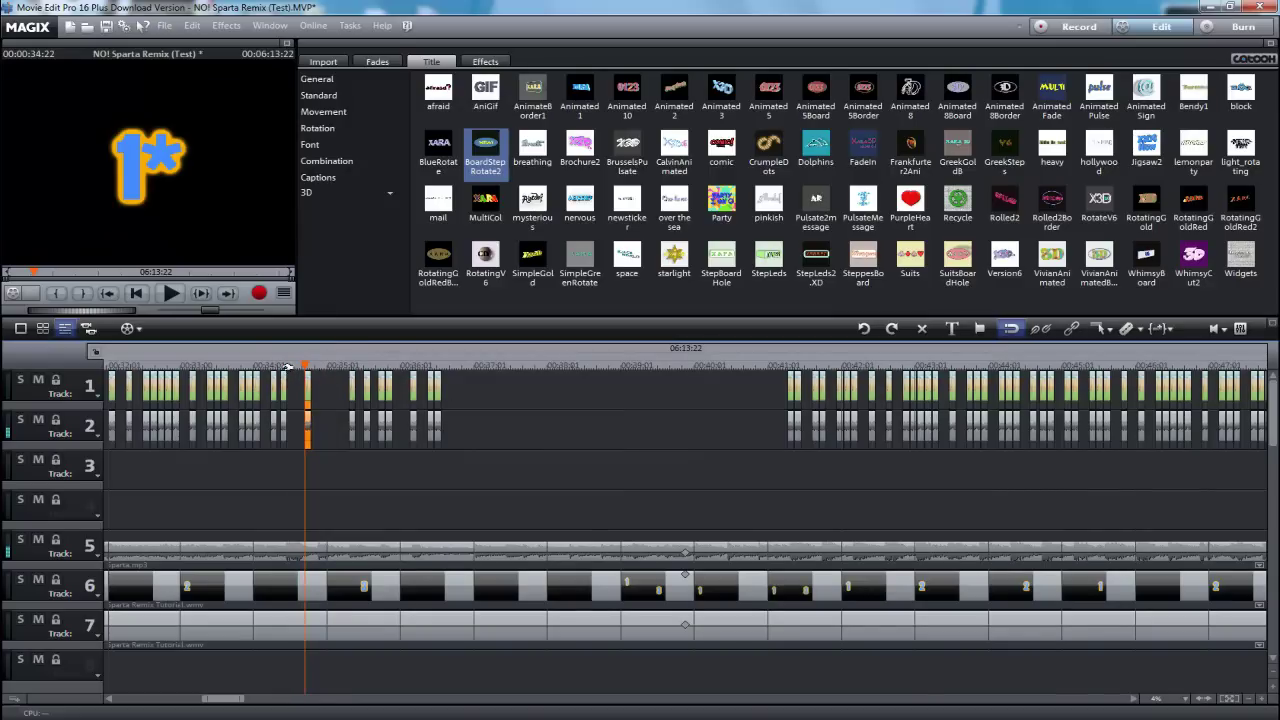
Step: Play back the sequence from 00:34:08 and again from 00:33:24 to check the moved clip and the newly pasted ones
left_click(270, 365)
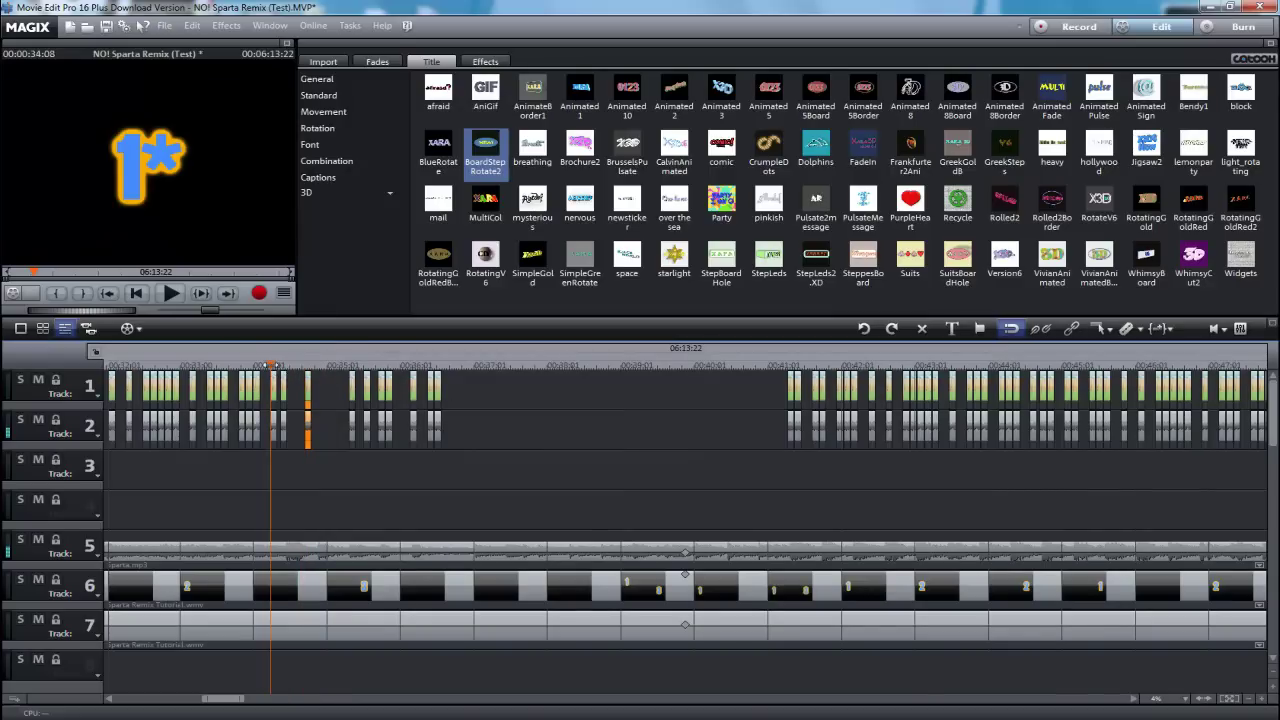
left_click(170, 293)
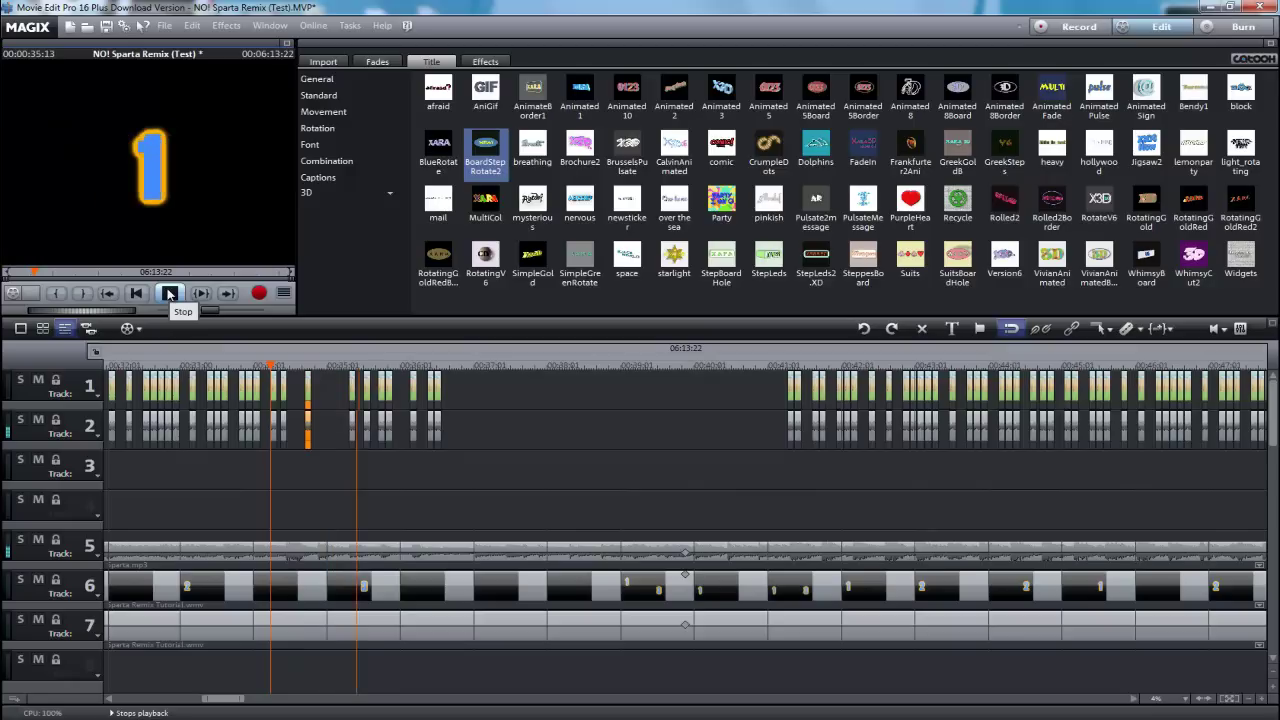
left_click(170, 293)
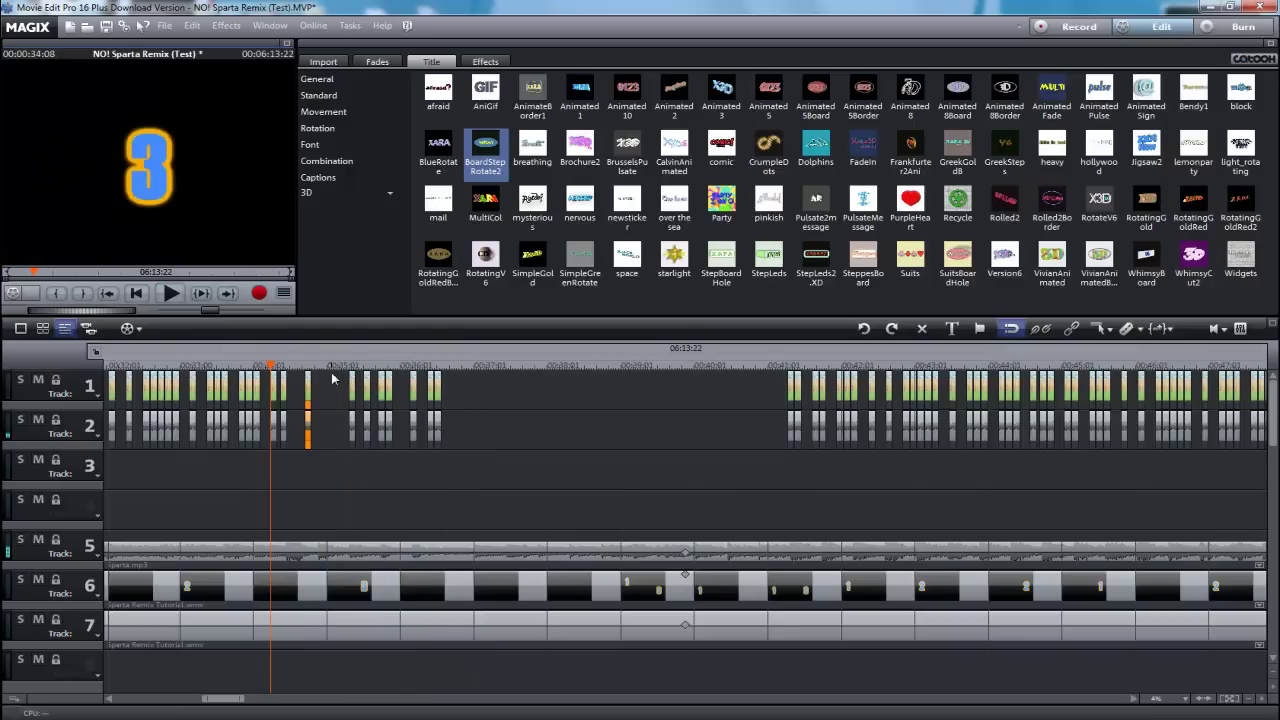
left_click(380, 378)
left_click(378, 364)
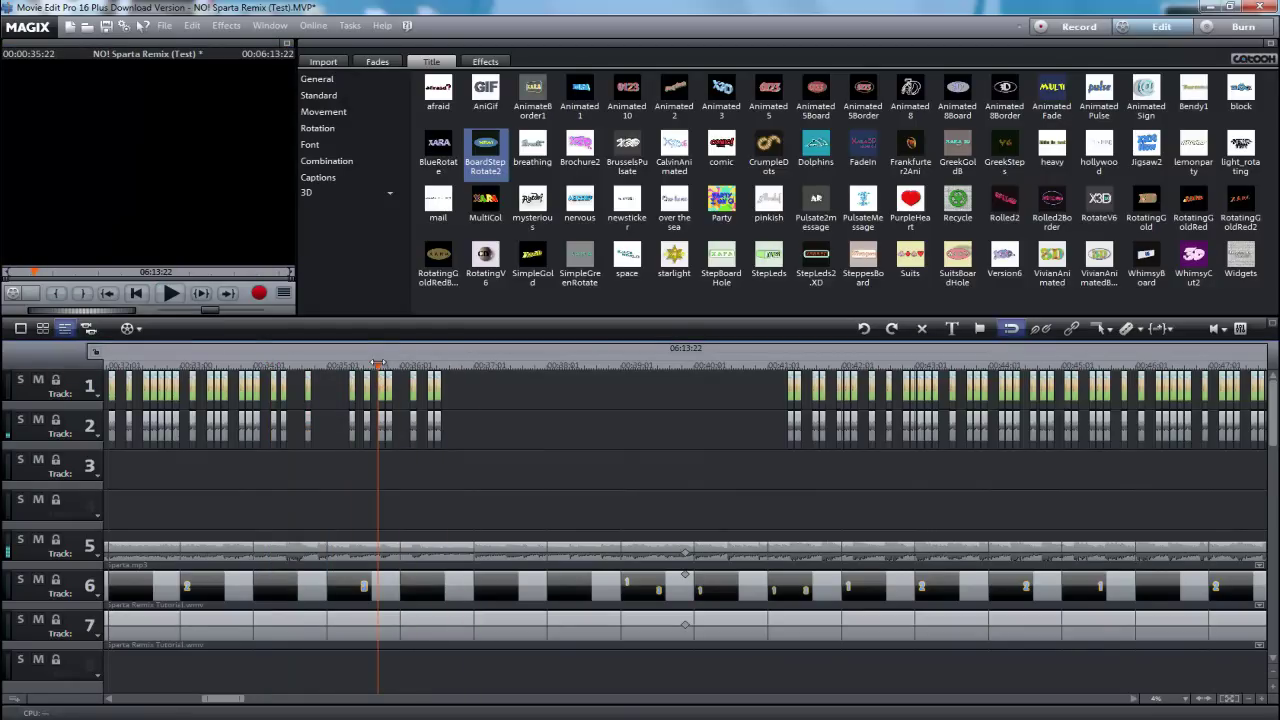
left_click_drag(378, 364, 239, 364)
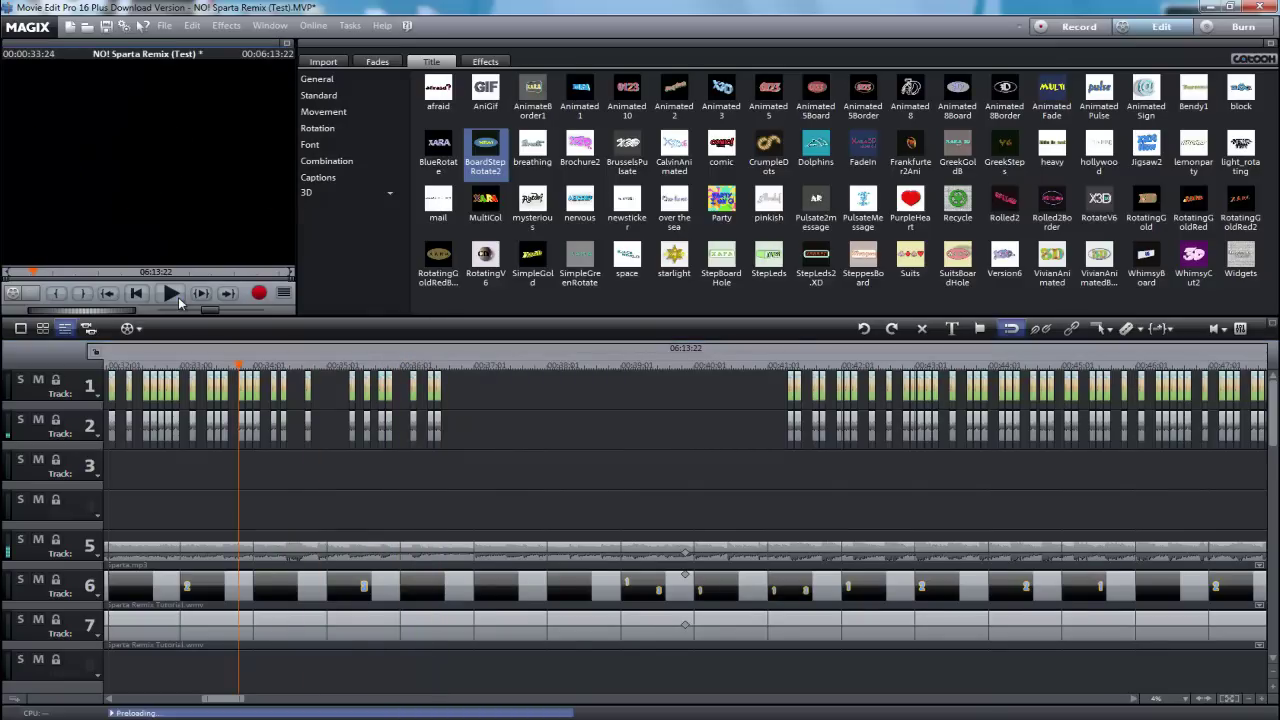
left_click(176, 295)
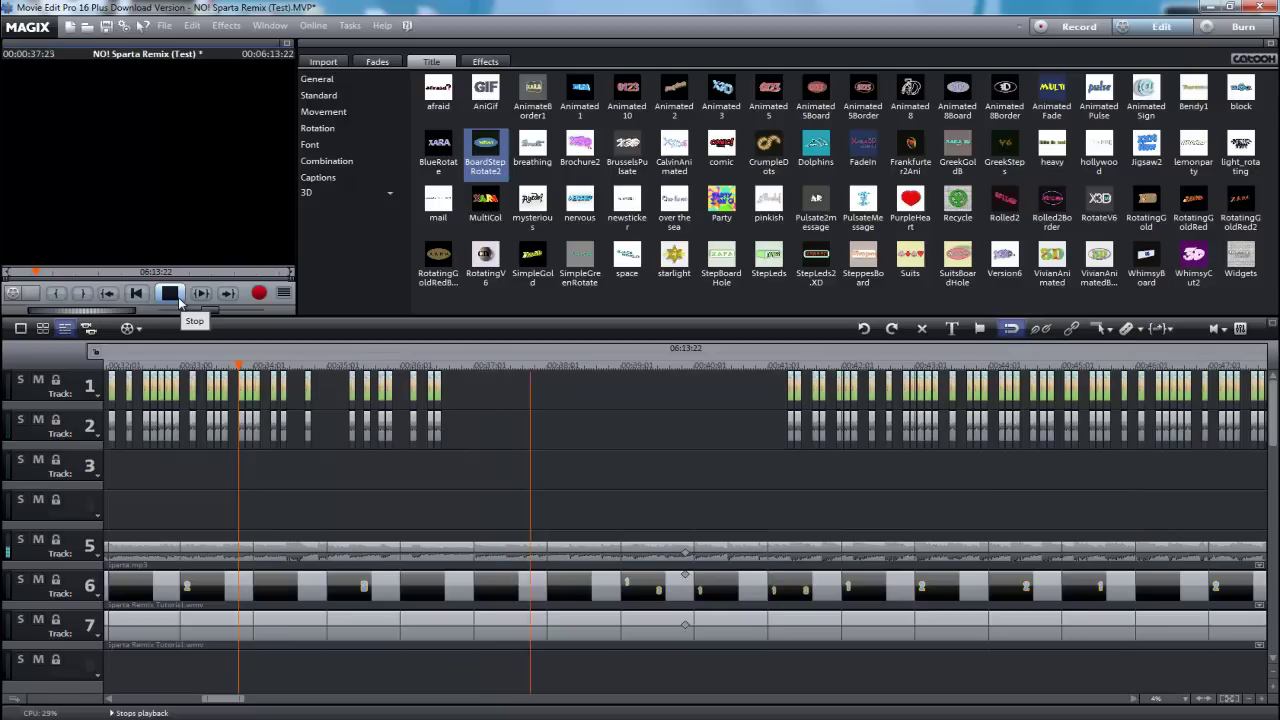
left_click(172, 293)
Step: Paste two more copies of the short clip on tracks 1 and 2 behind the last one, at about 00:36:18 and 00:36:21
left_click(437, 385)
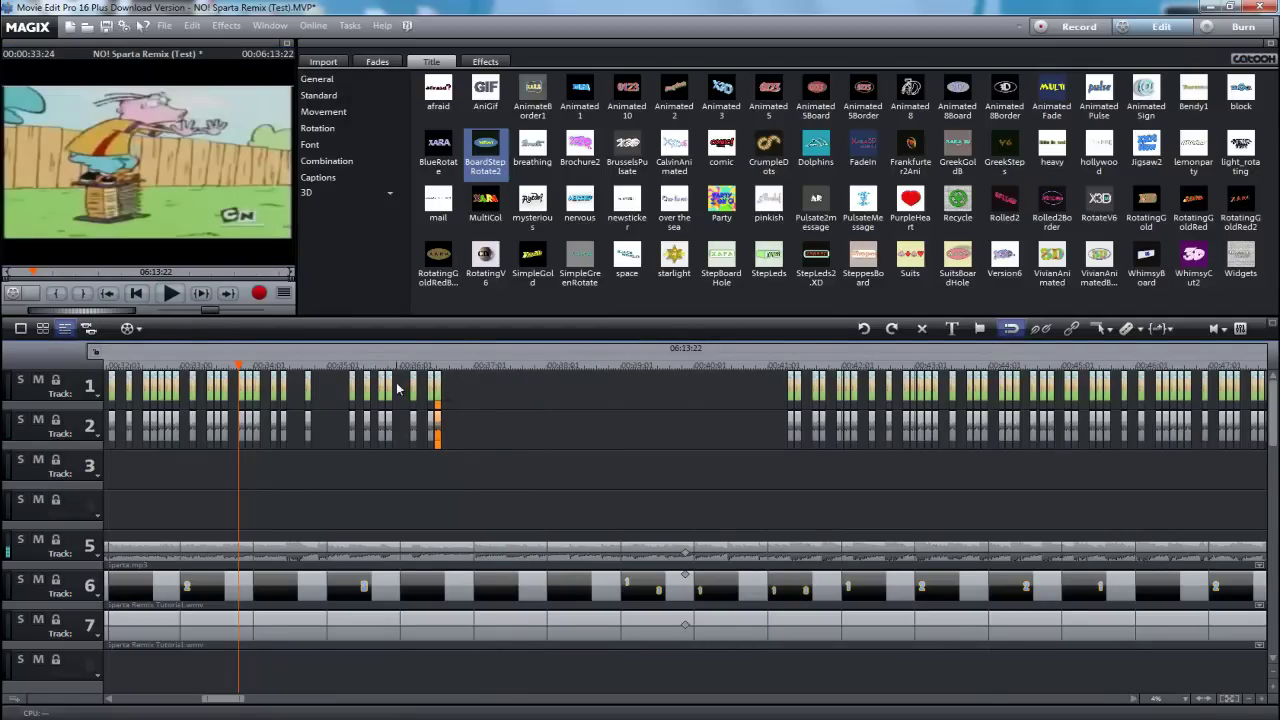
left_click_drag(239, 366, 446, 375)
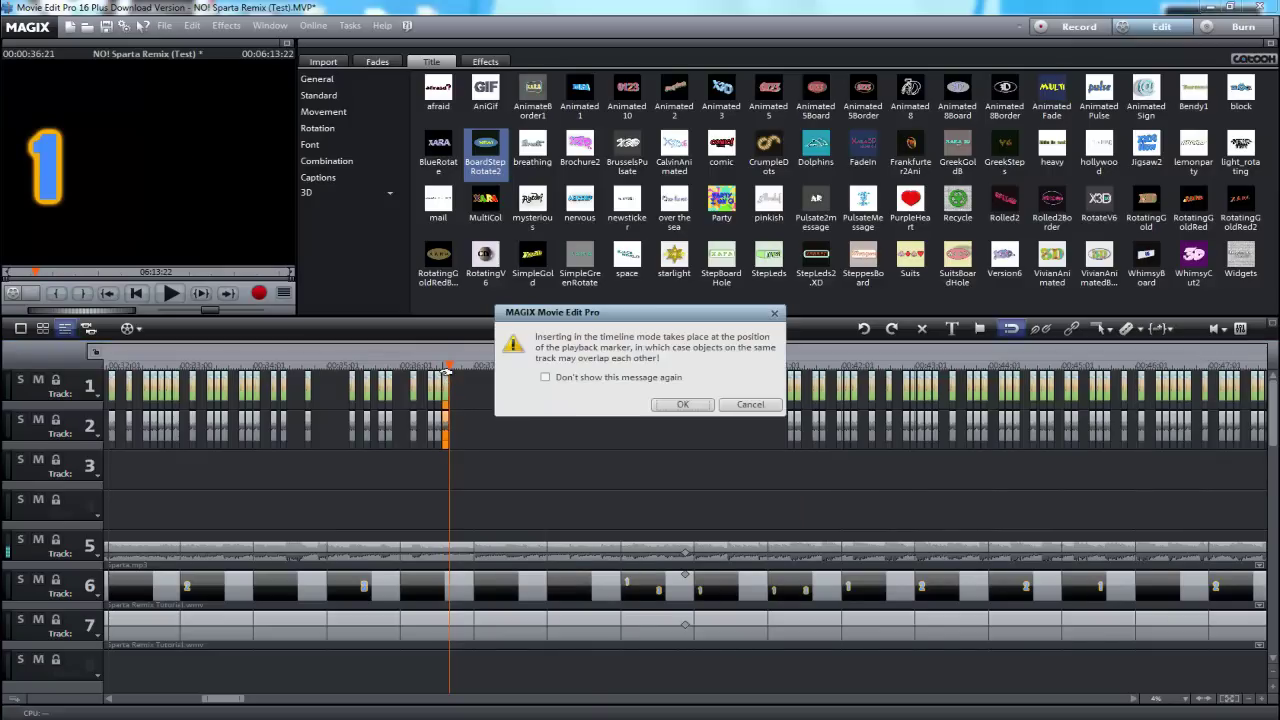
left_click(676, 406)
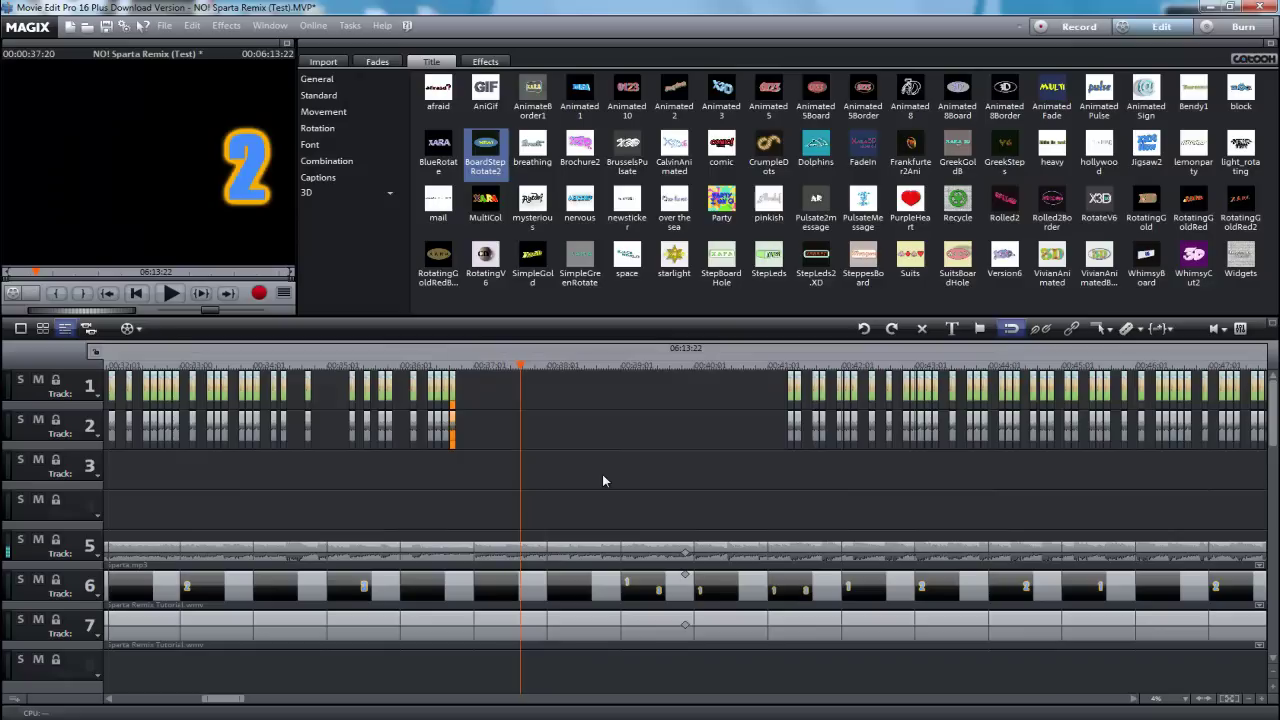
Step: Paste copies of the short clip on tracks 1 and 2 at the number cues between about 00:37:20 and 00:39:12
key("ctrl+v")
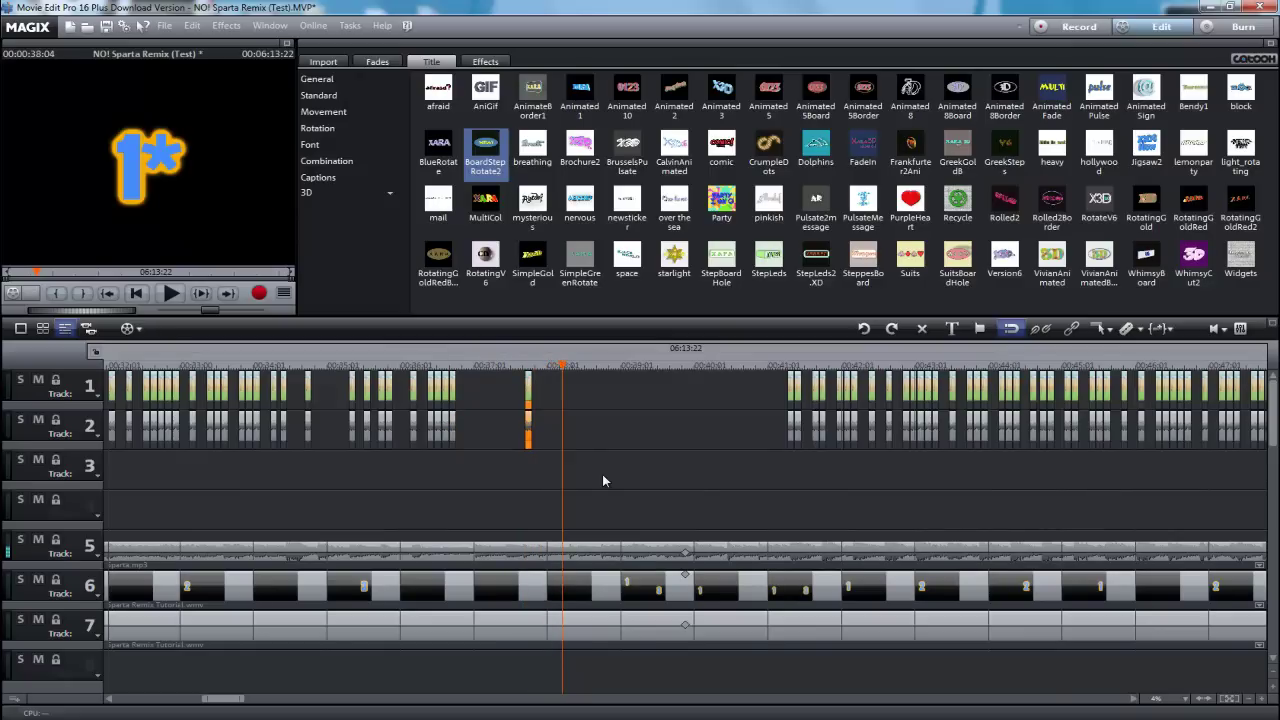
key("ctrl+v")
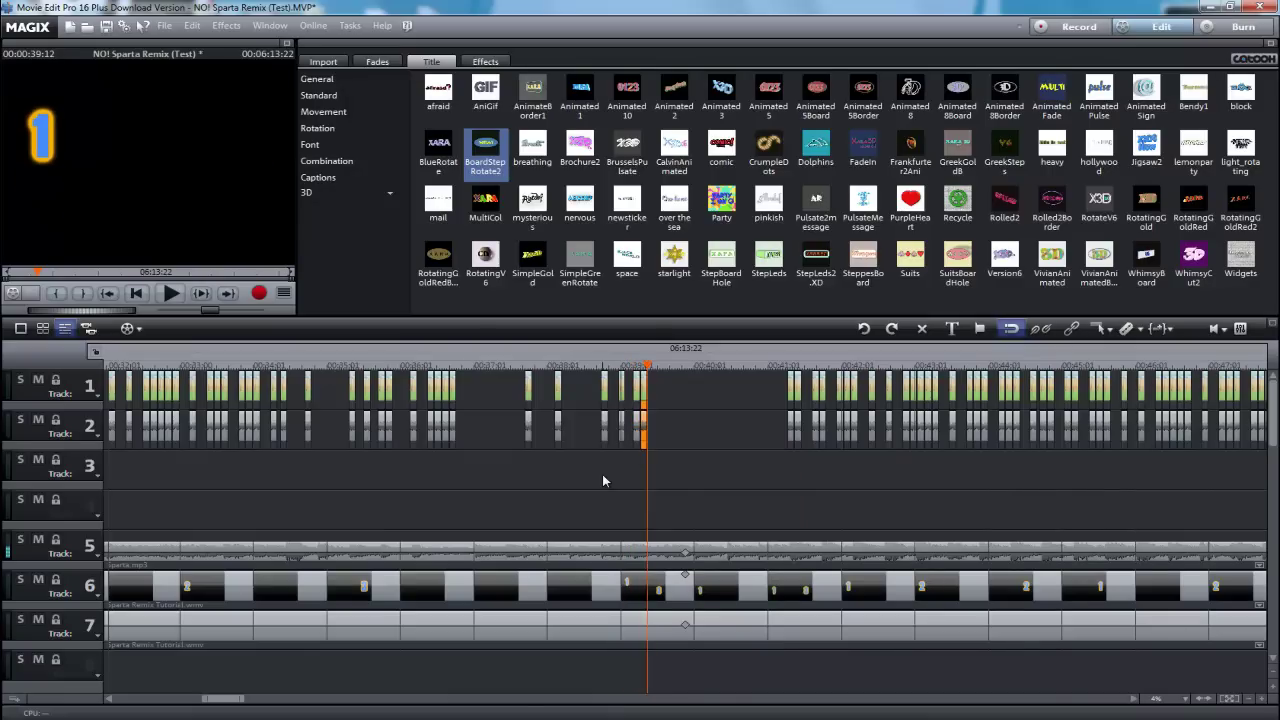
key("Return")
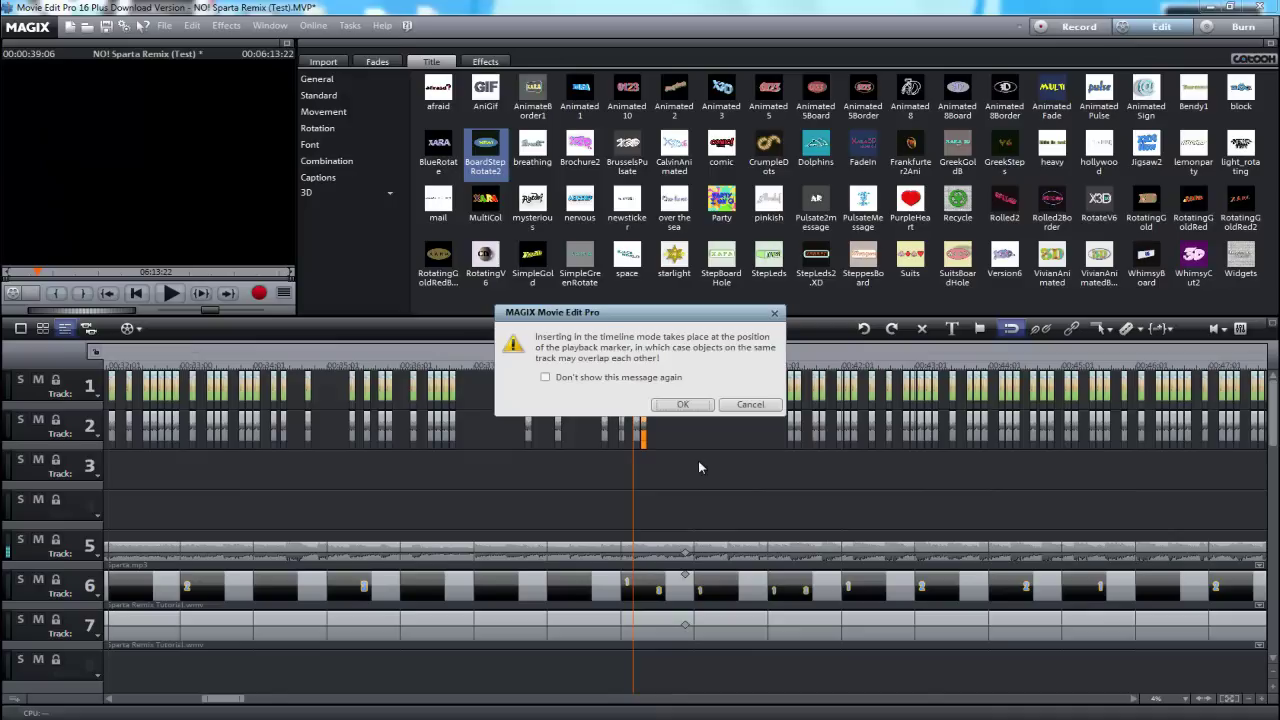
left_click(745, 404)
Step: Fill the remaining gap on tracks 1 and 2 with short clip copies at the number cues from about 00:39:12 to 00:41:09
key("space")
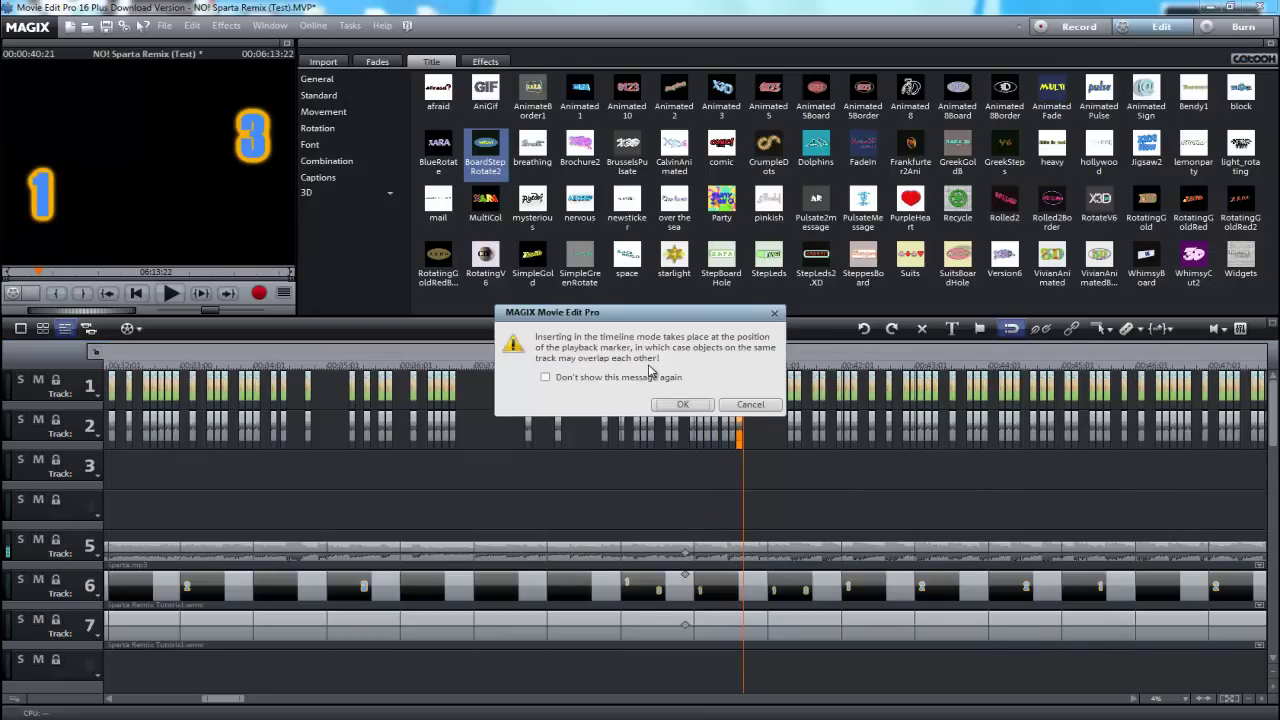
left_click(682, 405)
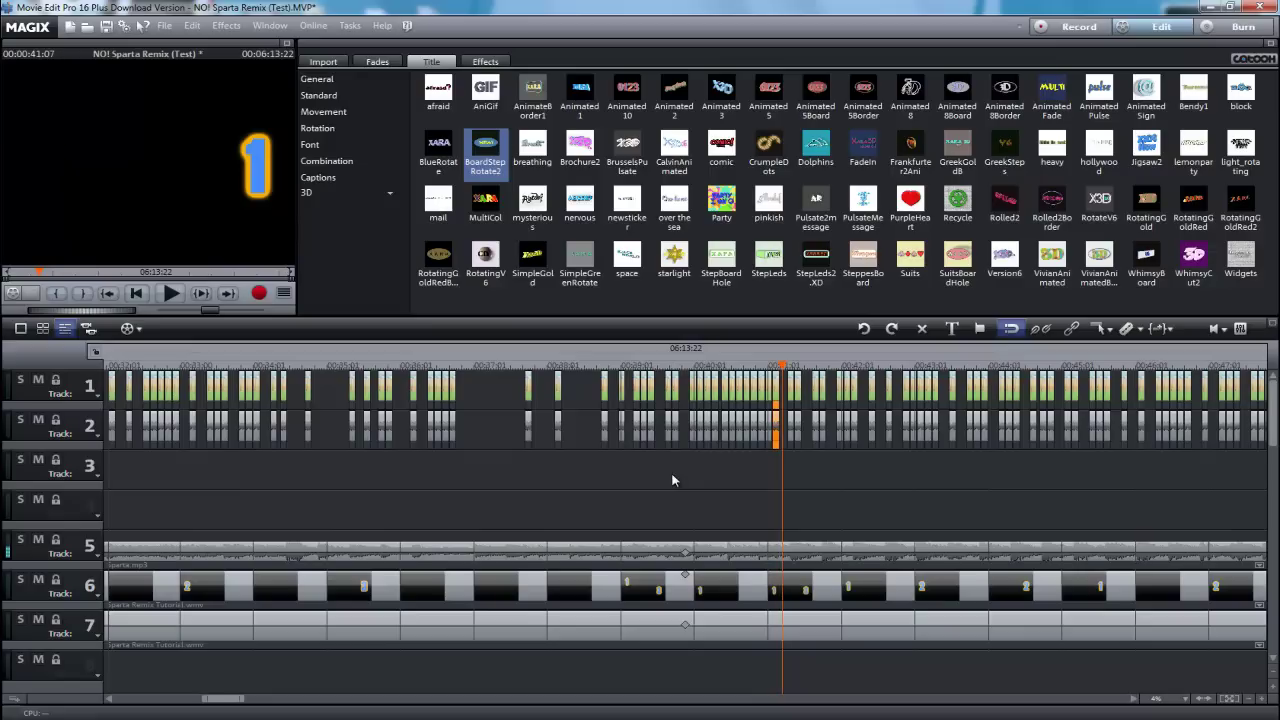
key("Return")
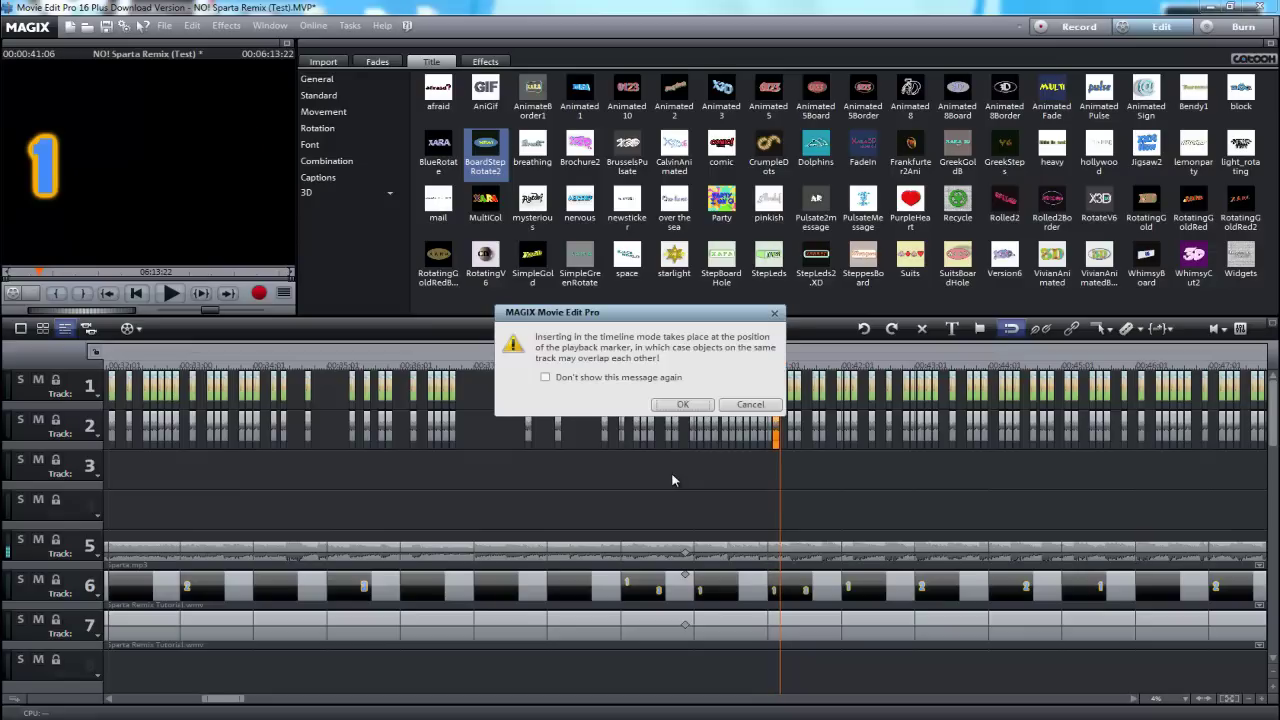
left_click(667, 406)
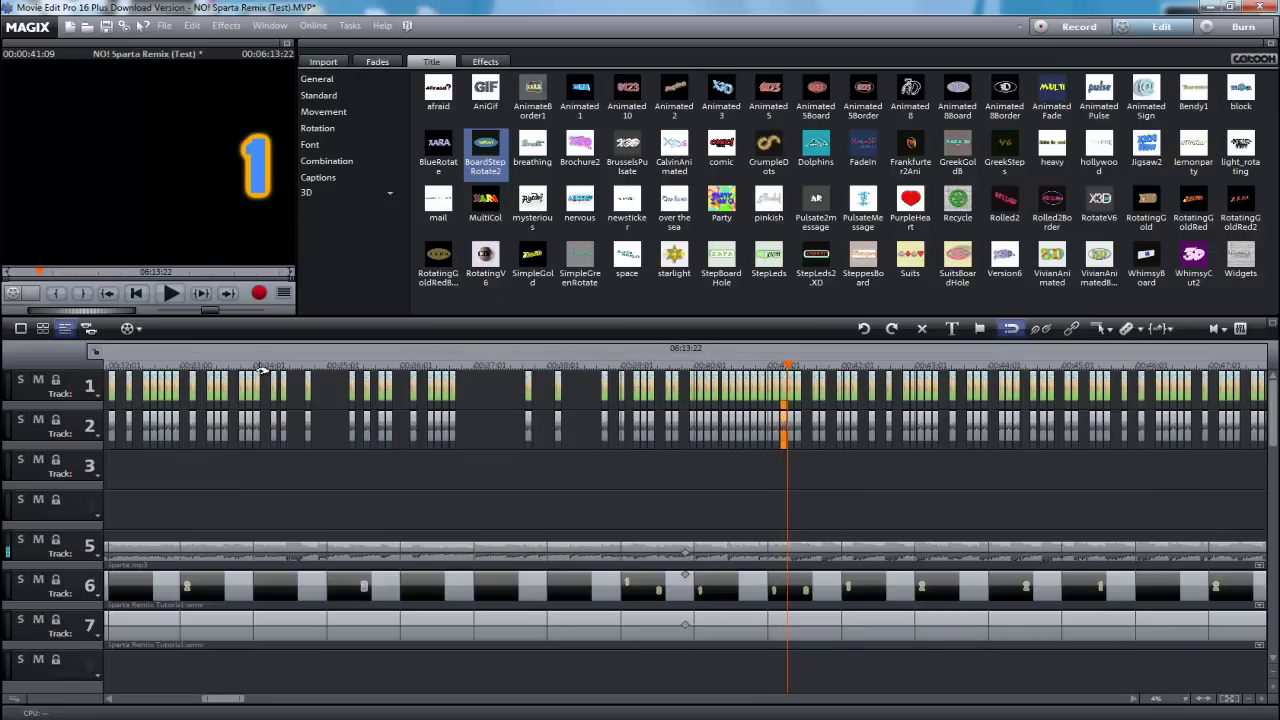
left_click(1118, 717)
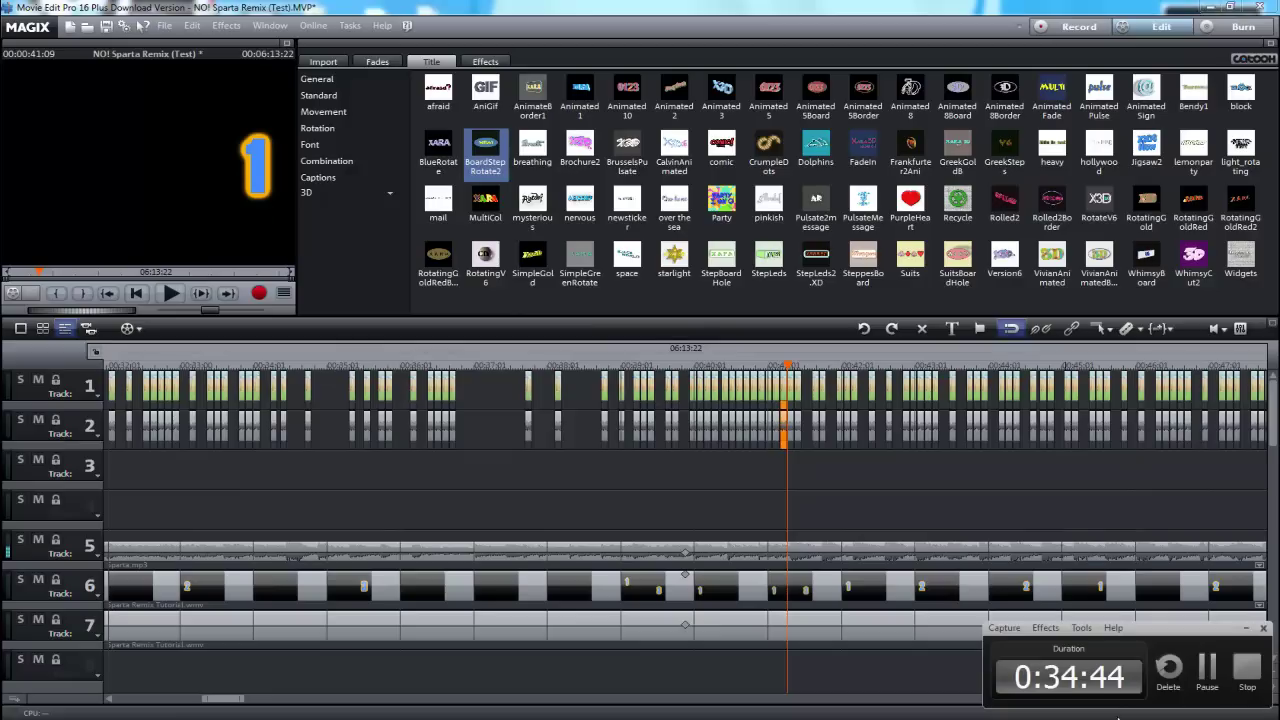
left_click(1210, 678)
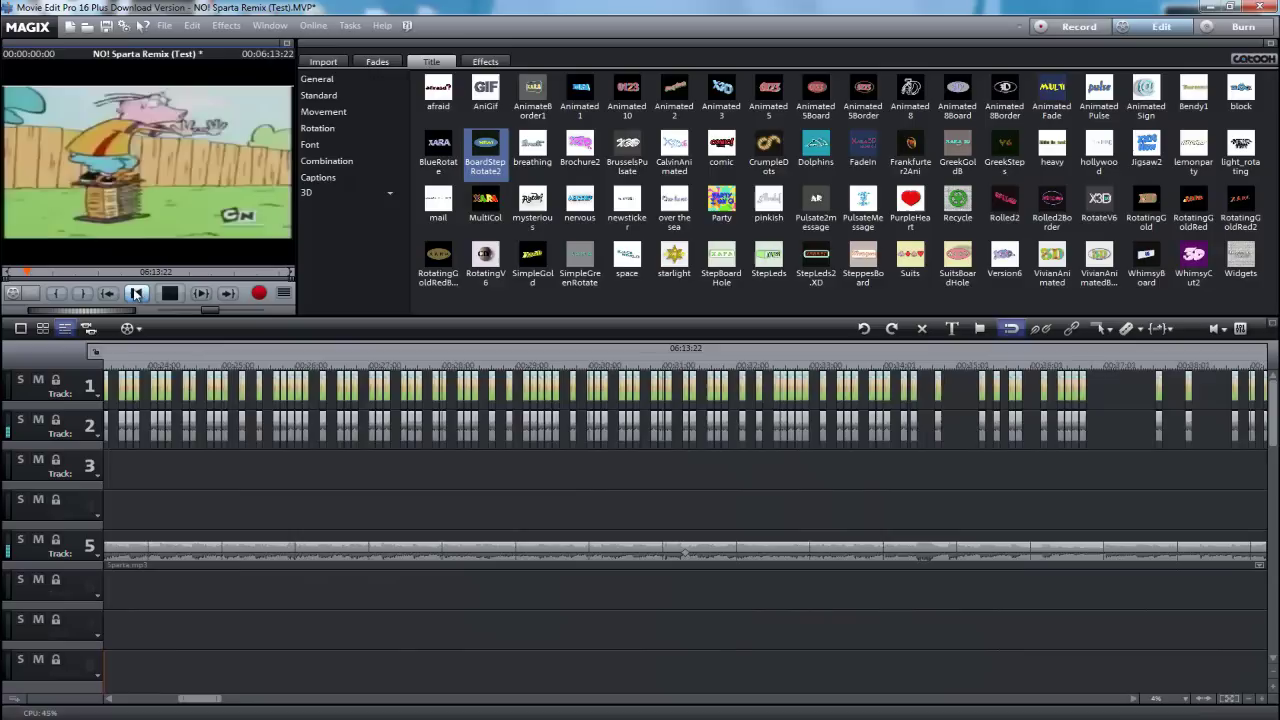
Step: Play the remix from the start and delete the leftover tutorial video on tracks 1 and 2 behind the last short clip, after about 02:03
left_click(137, 292)
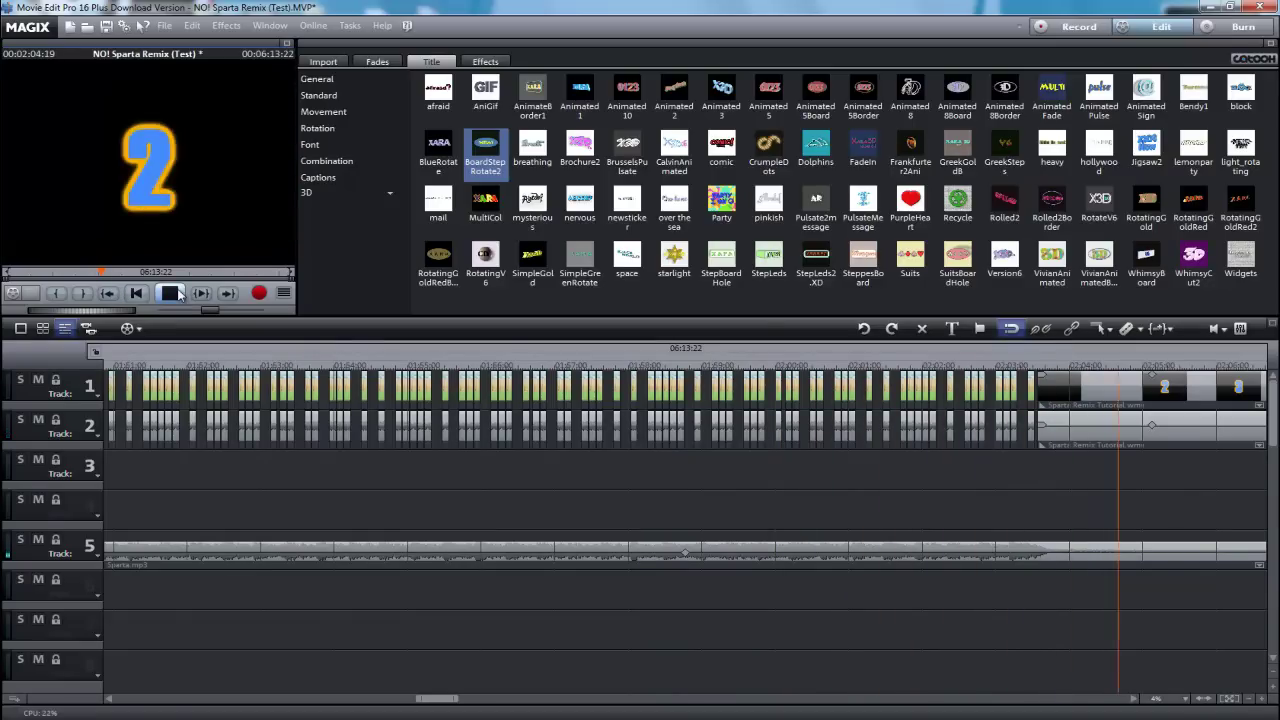
left_click(1113, 401)
key("Delete")
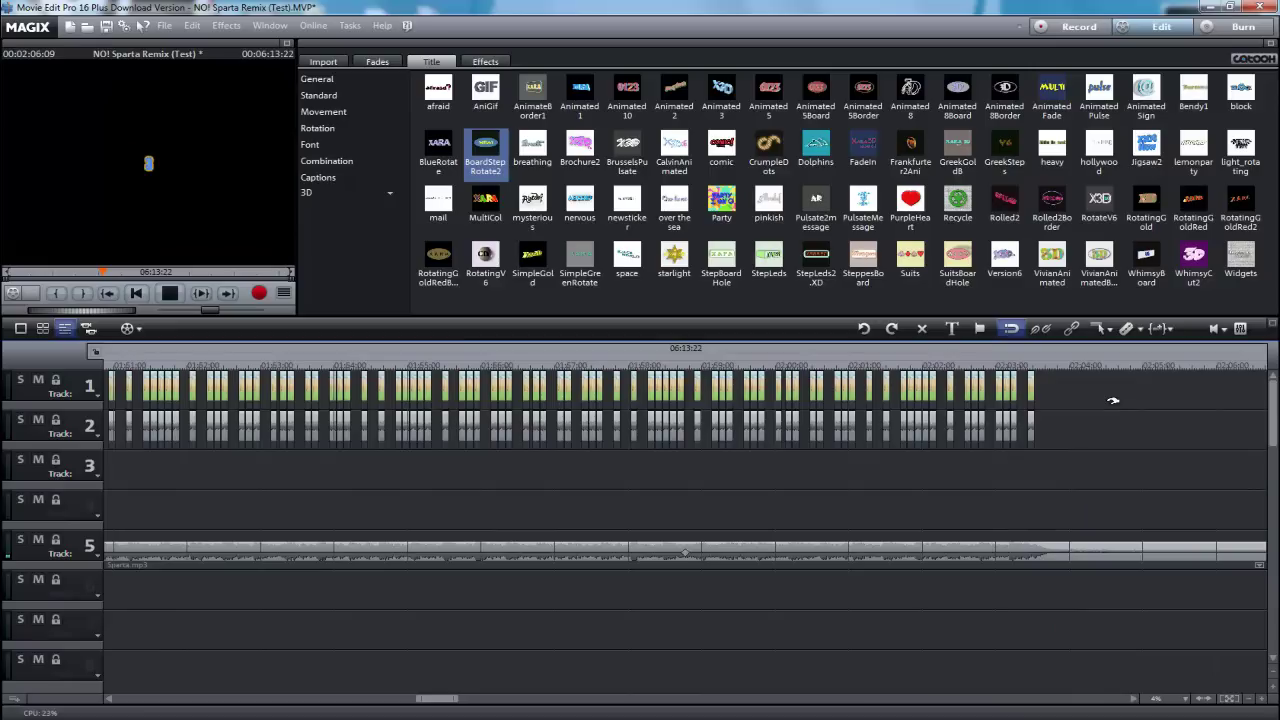
Step: Stop playback, delete the leftover footage on tracks 1 and 2 far behind the end of the music, and save the project
left_click(171, 294)
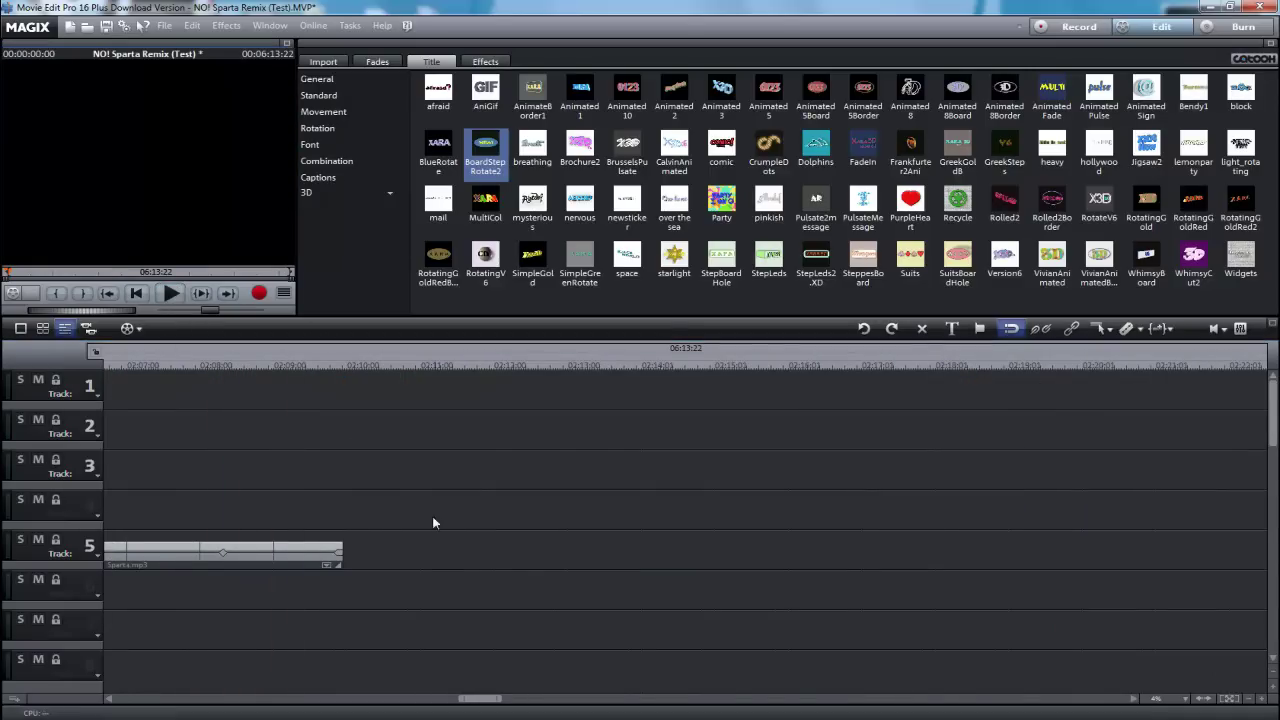
scroll(460, 550, "down", 5)
left_click_drag(714, 703, 811, 700)
left_click(789, 421)
key("Delete")
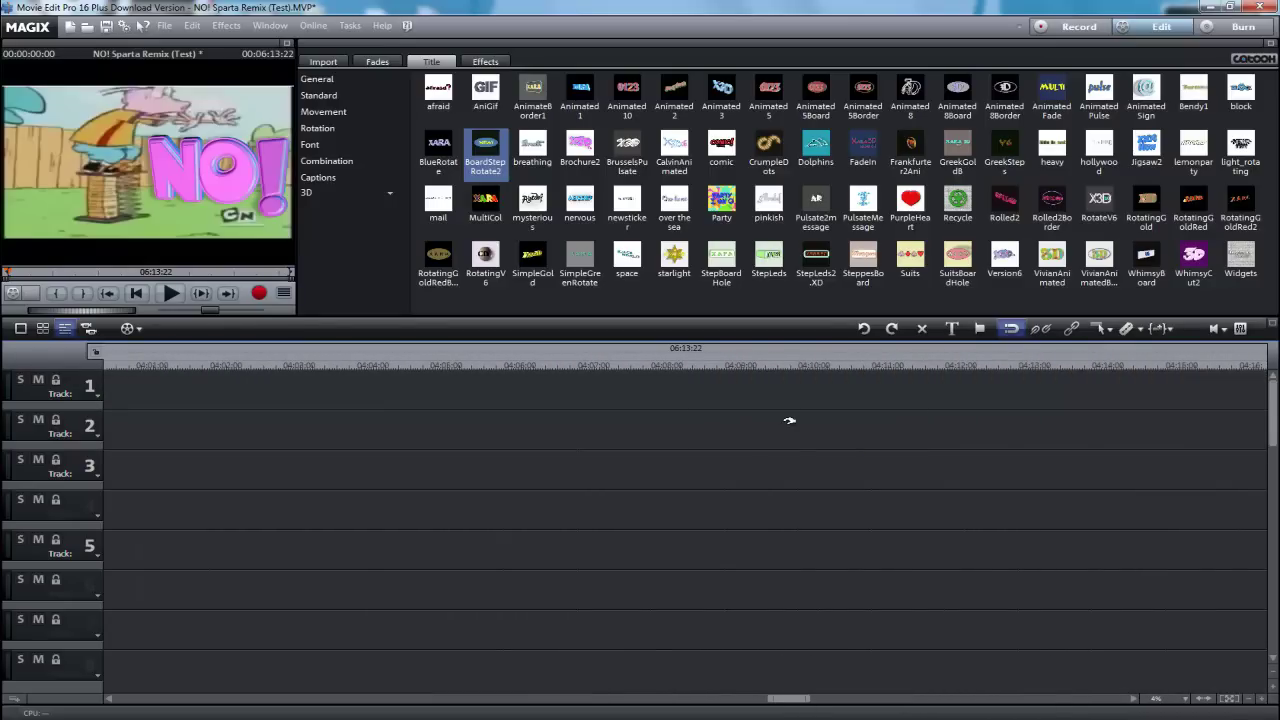
left_click_drag(789, 700, 37, 707)
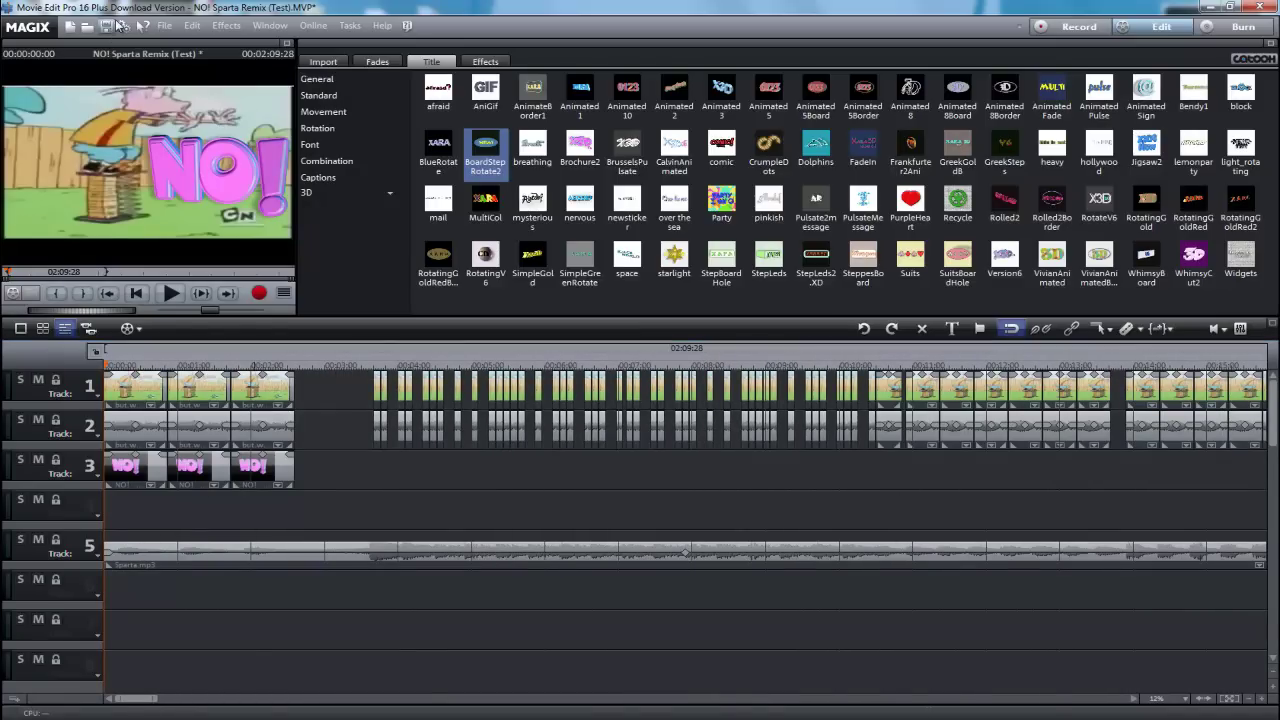
left_click(106, 25)
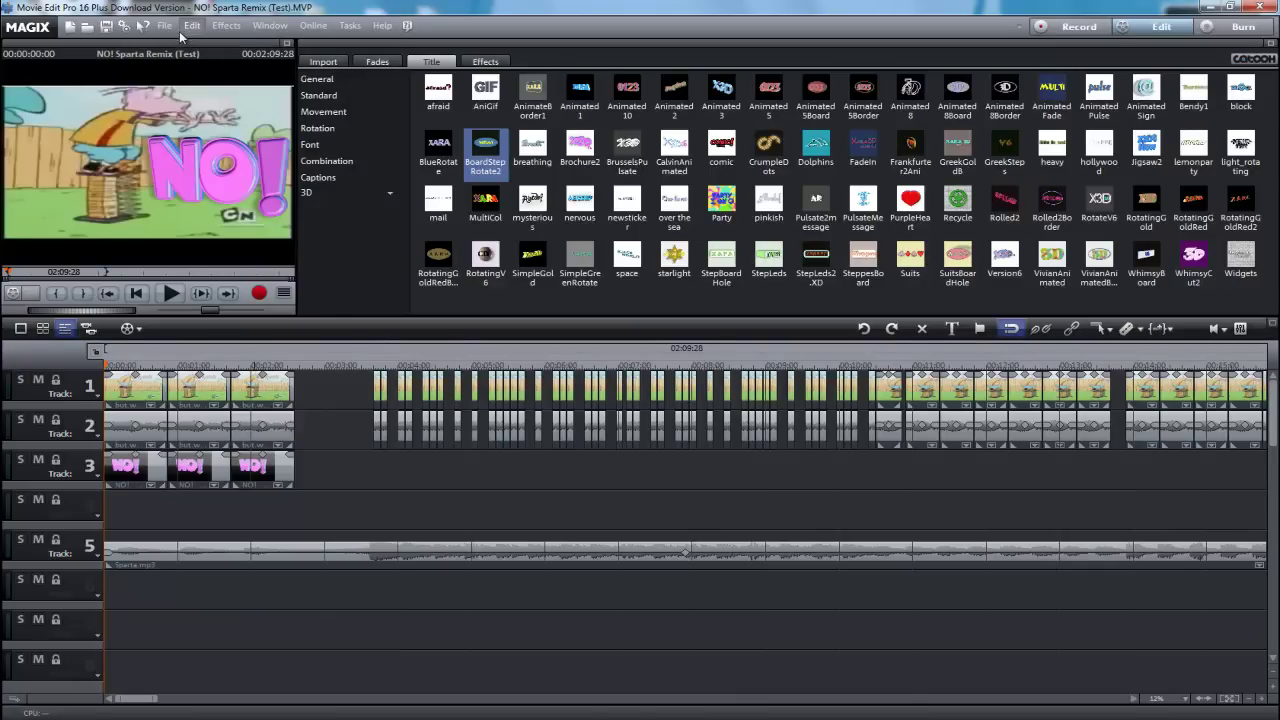
Step: Set up a QuickTime movie export of the remix and open its advanced settings
left_click(168, 26)
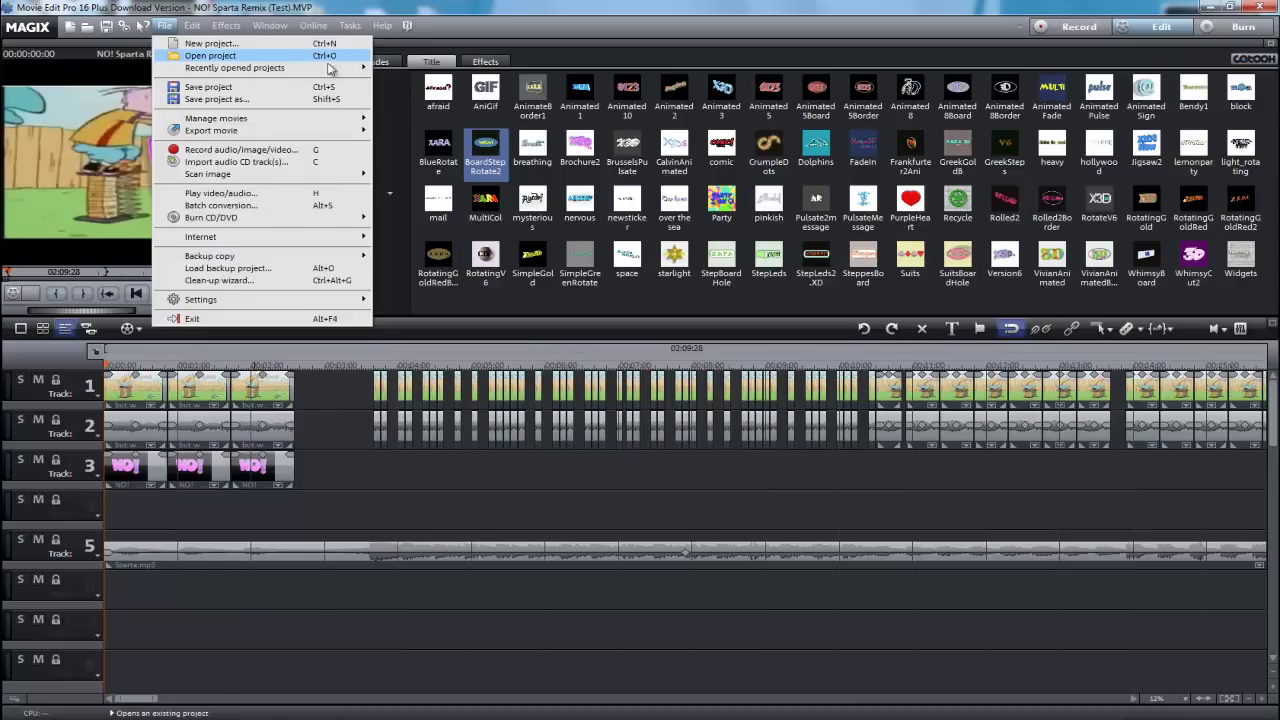
mouse_move(312, 136)
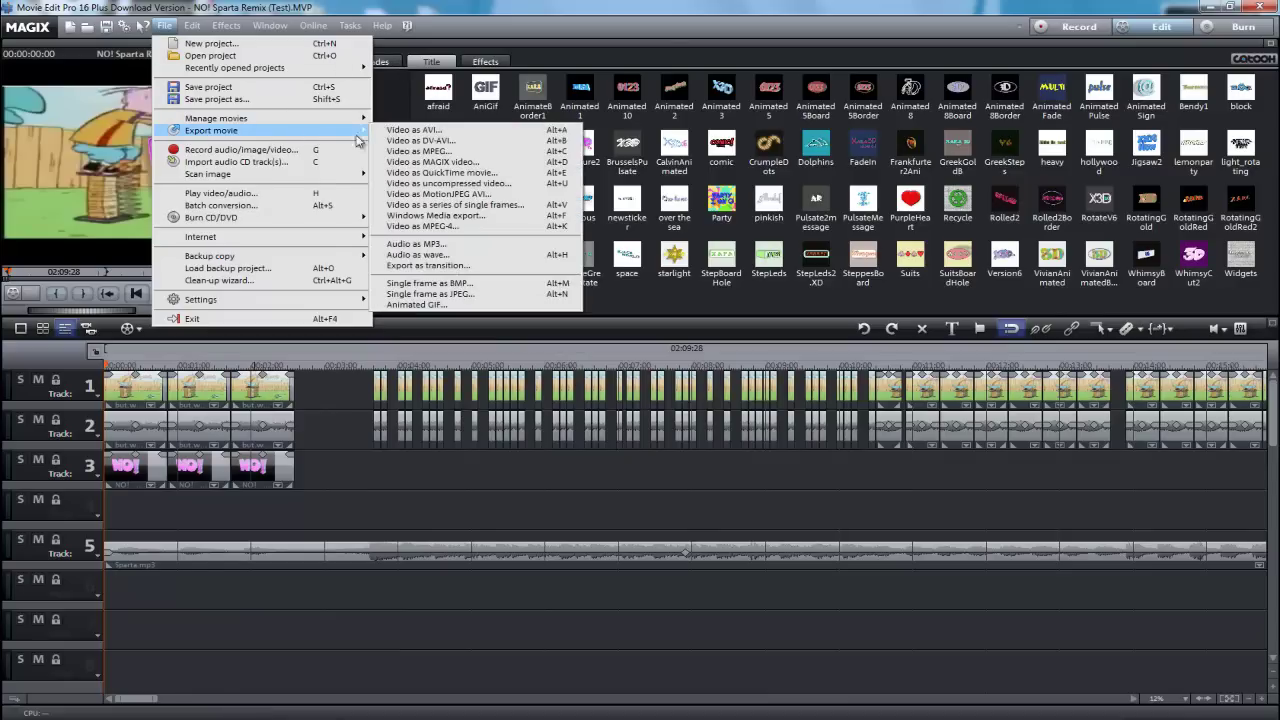
left_click(549, 174)
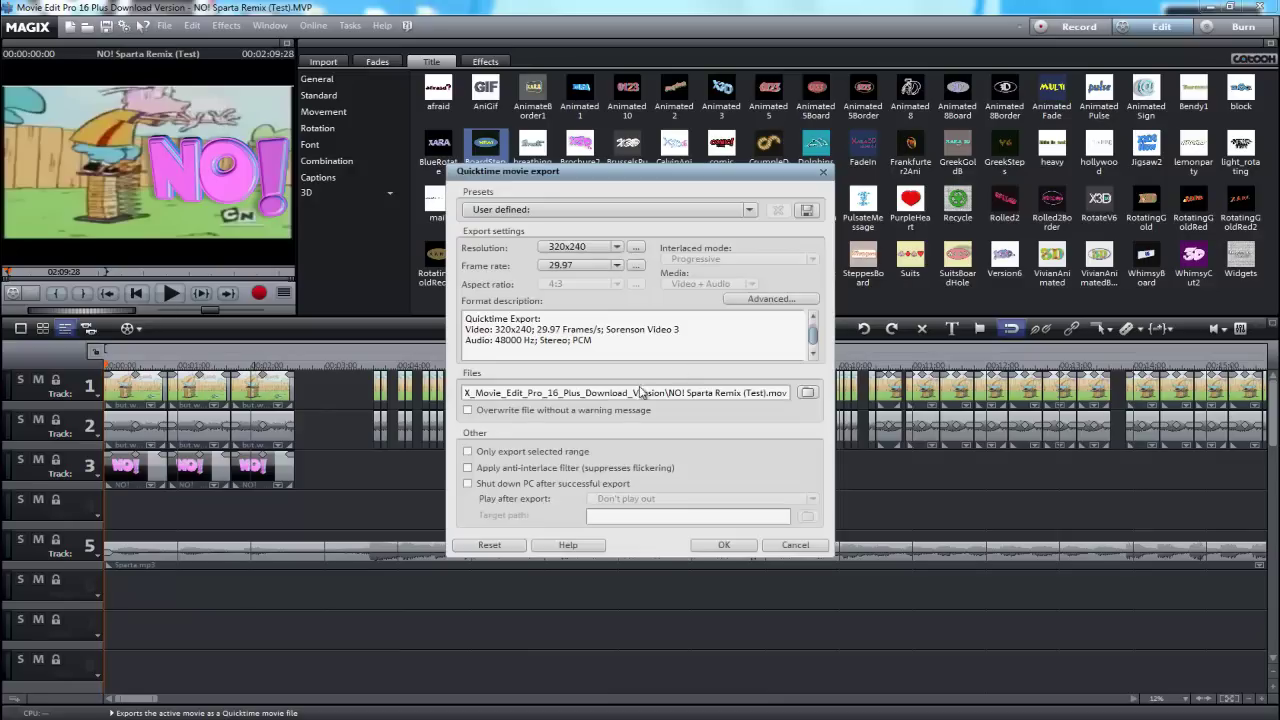
left_click(765, 299)
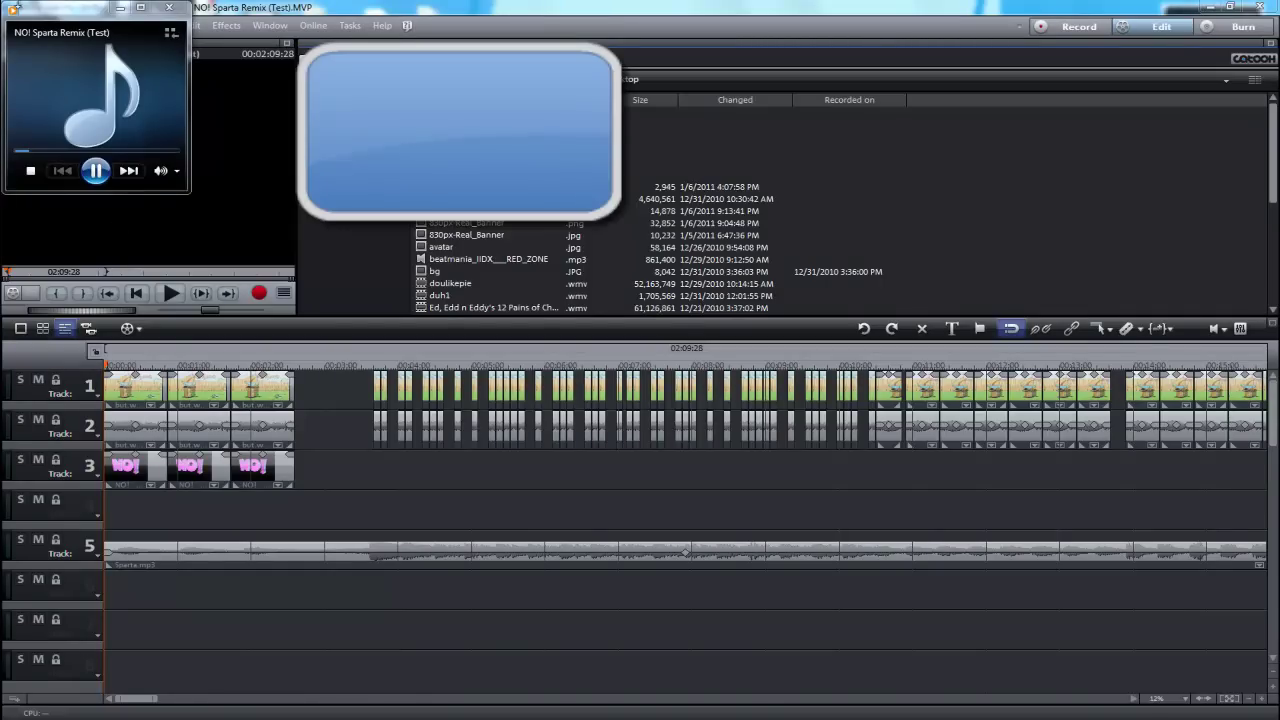
Step: Close the media player and export the remix as a Windows Media file
left_click(169, 7)
left_click(164, 25)
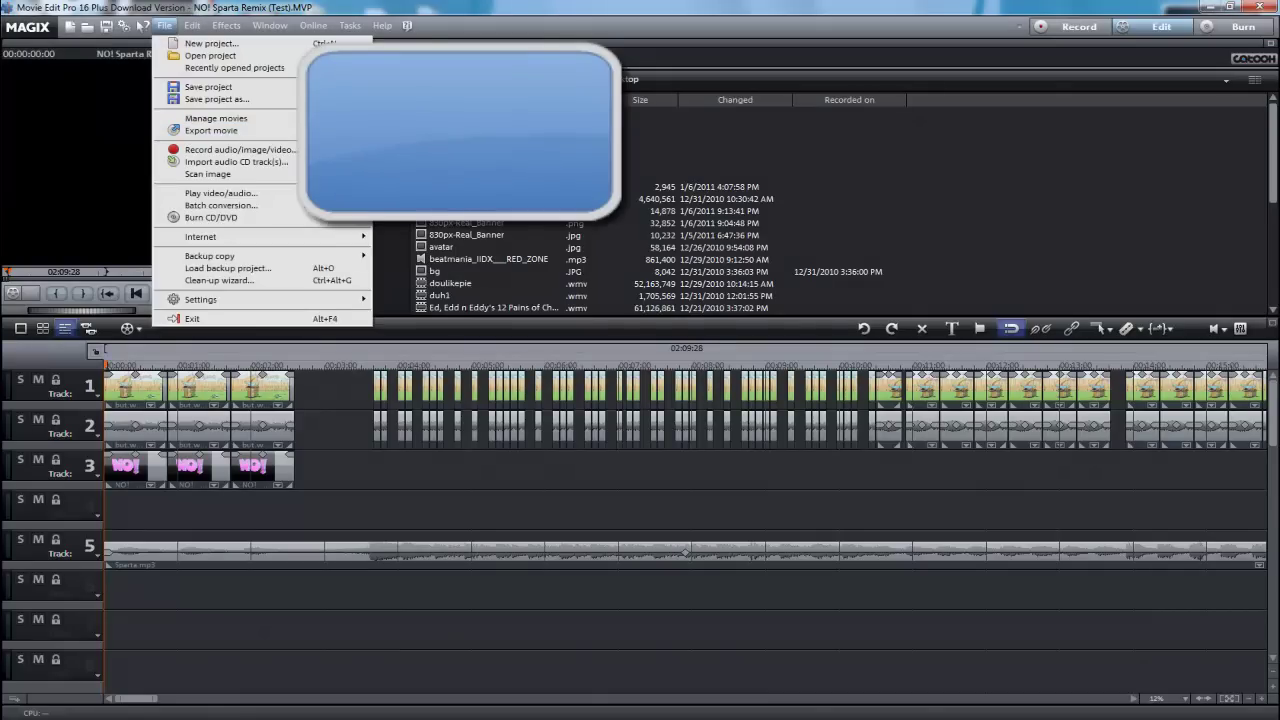
mouse_move(240, 130)
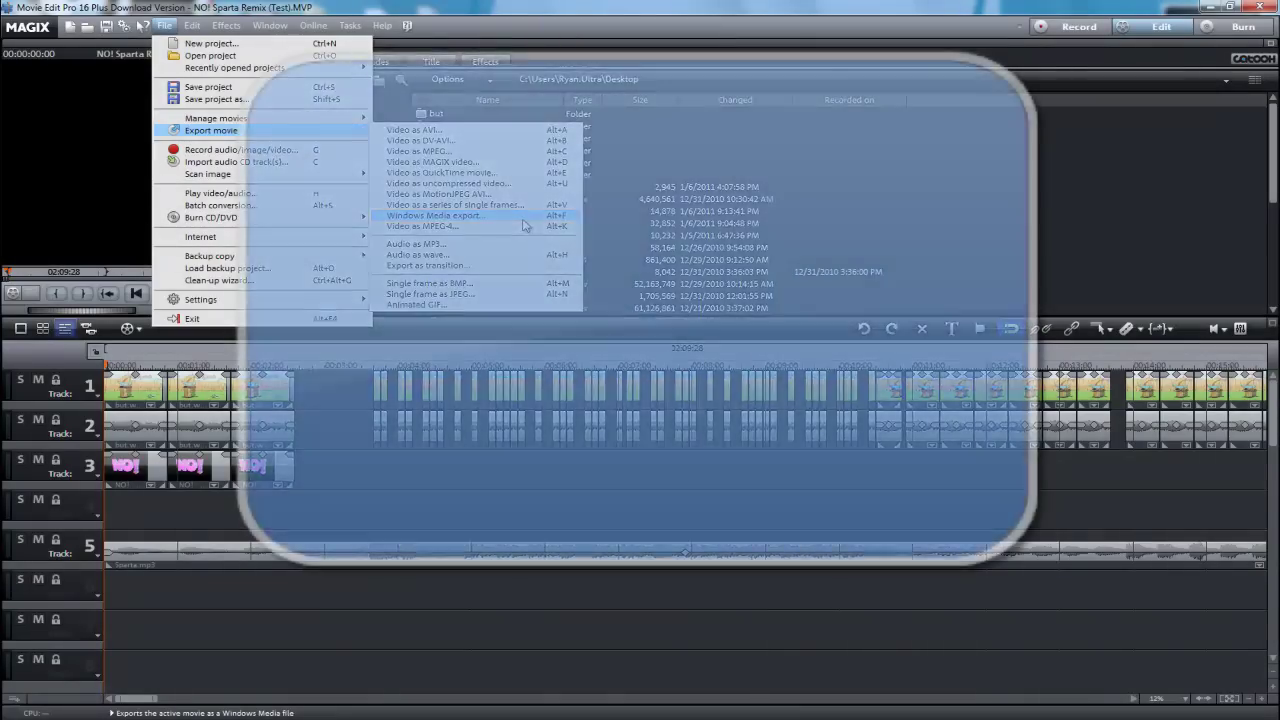
left_click(524, 216)
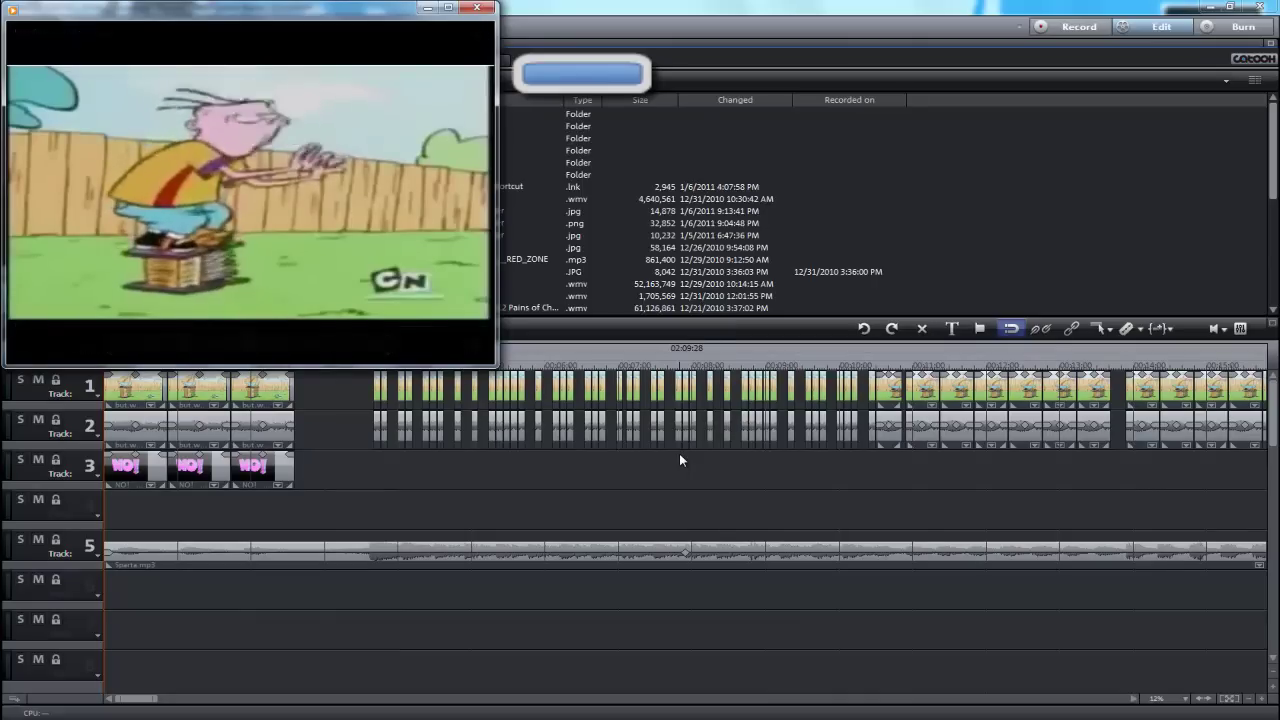
Step: Close the exported video and the video editor, switch to Firefox and open YouTube's video upload page
left_click(476, 7)
left_click(1258, 7)
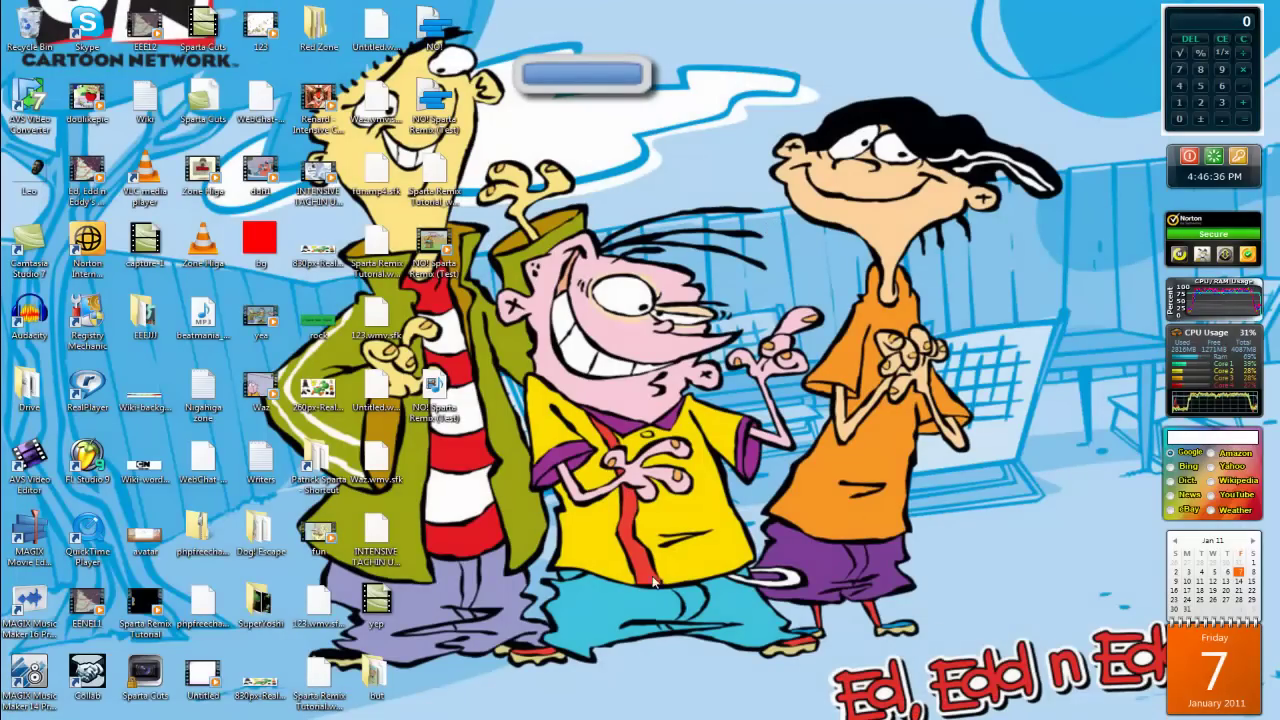
left_click(92, 714)
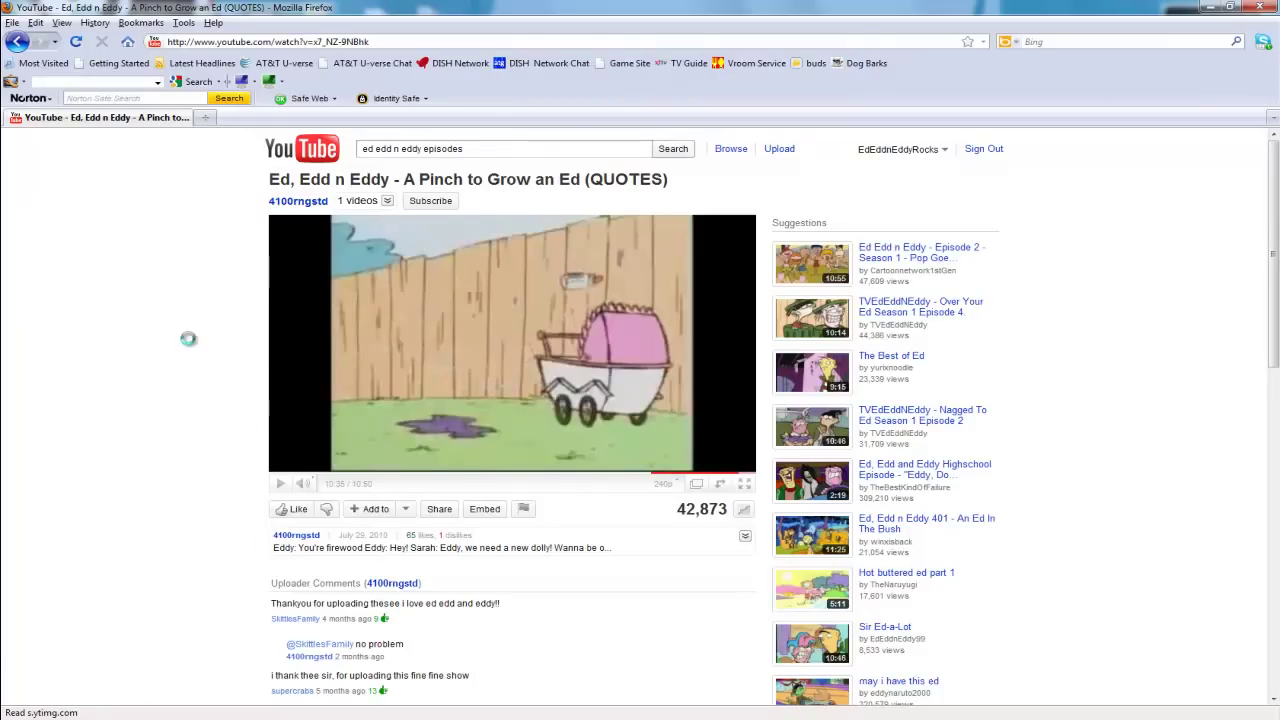
left_click(305, 42)
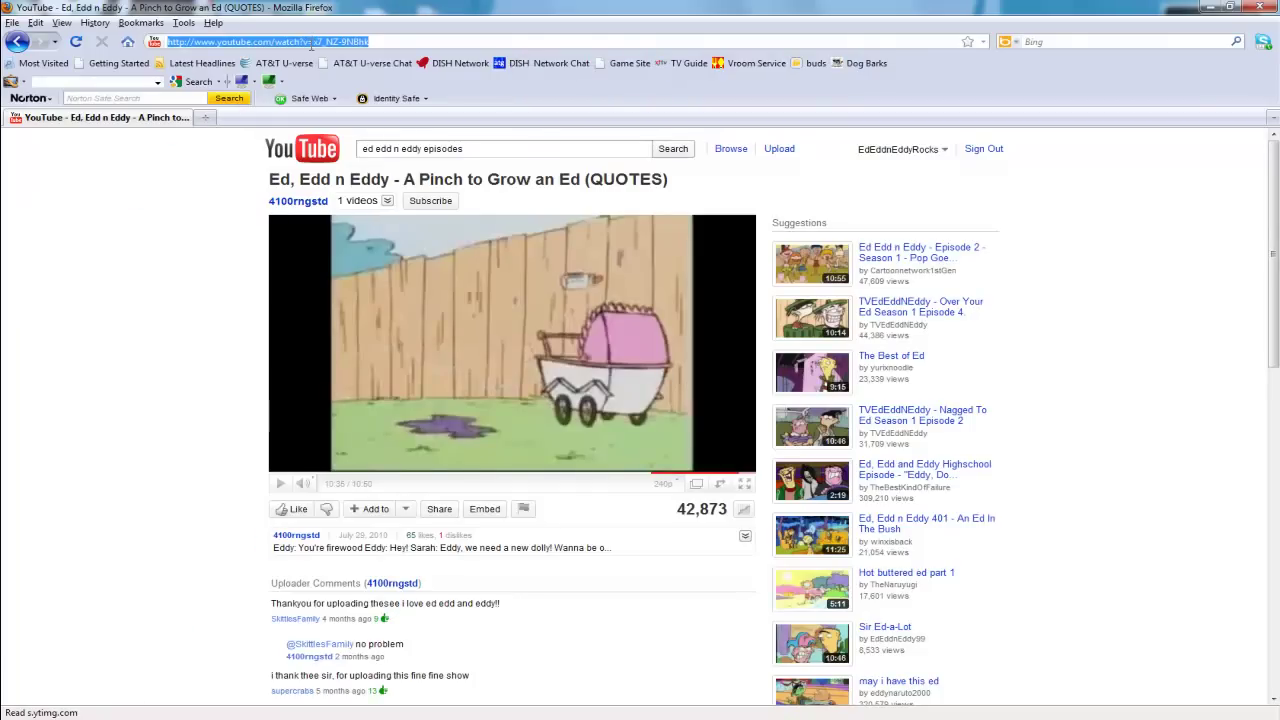
type("youtube")
key("Return")
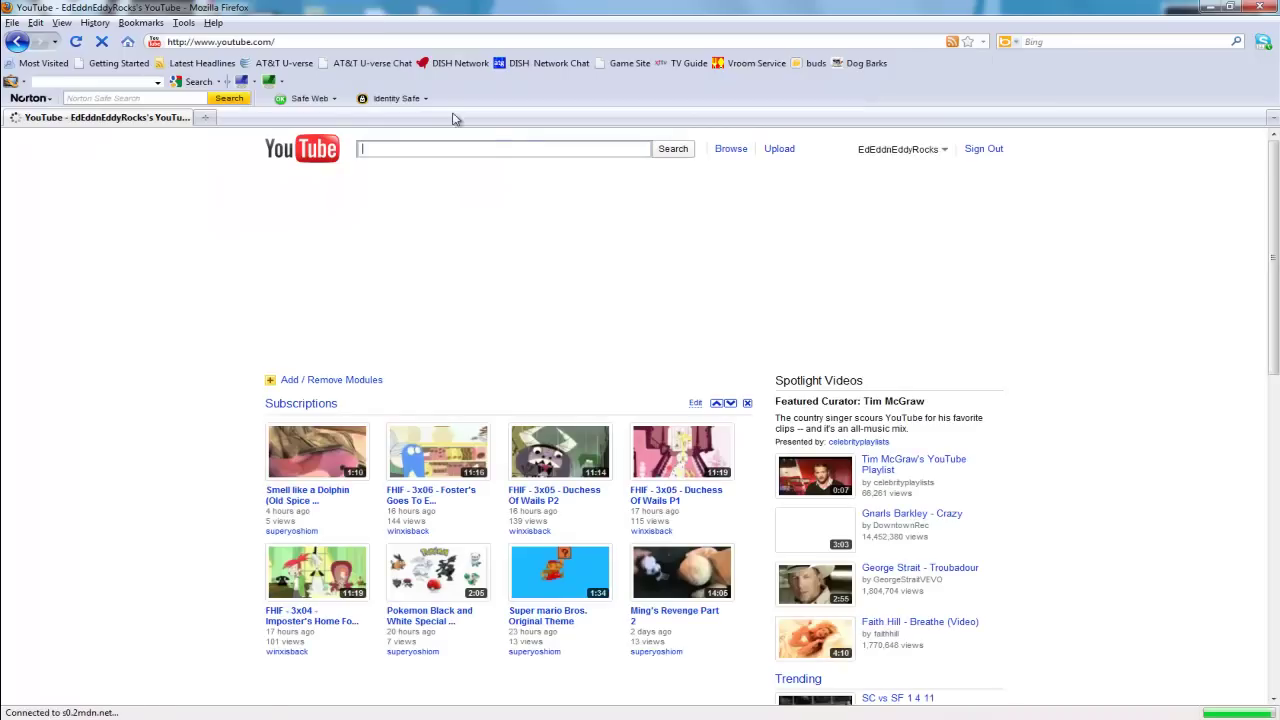
left_click(779, 150)
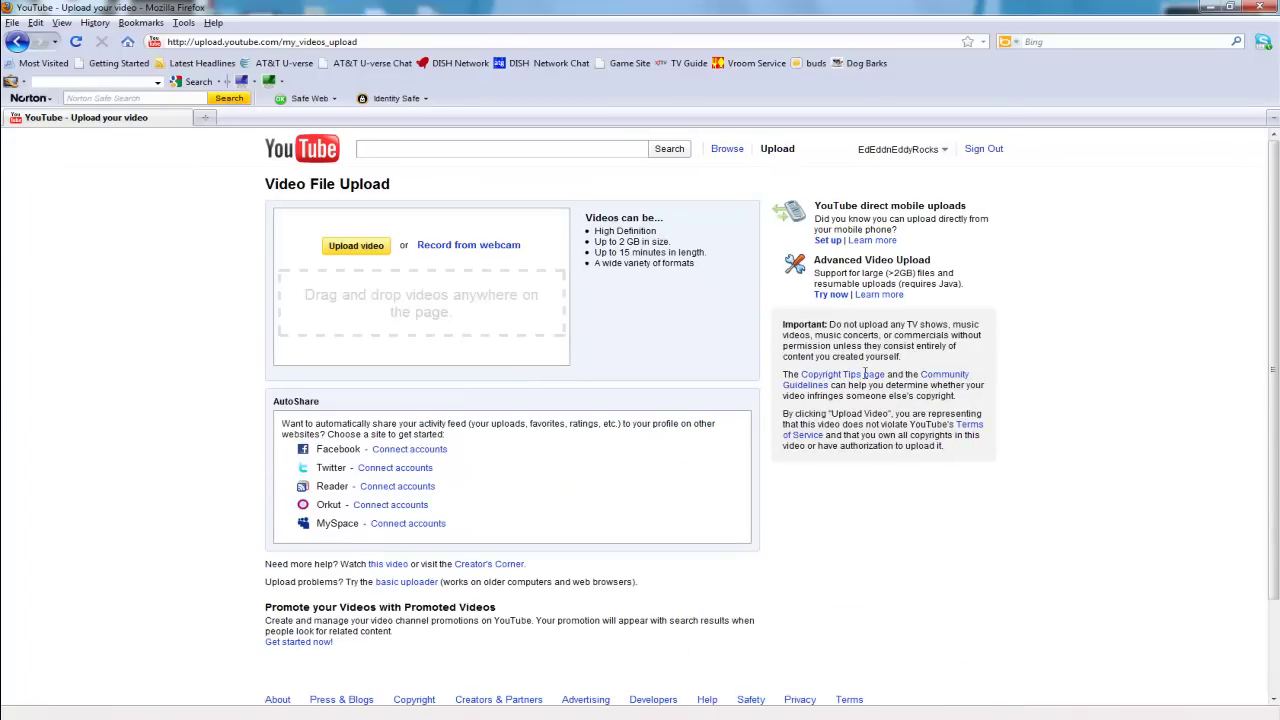
Step: Upload the video file NO! Sparta Remix (Test).wmv to YouTube
left_click(1083, 712)
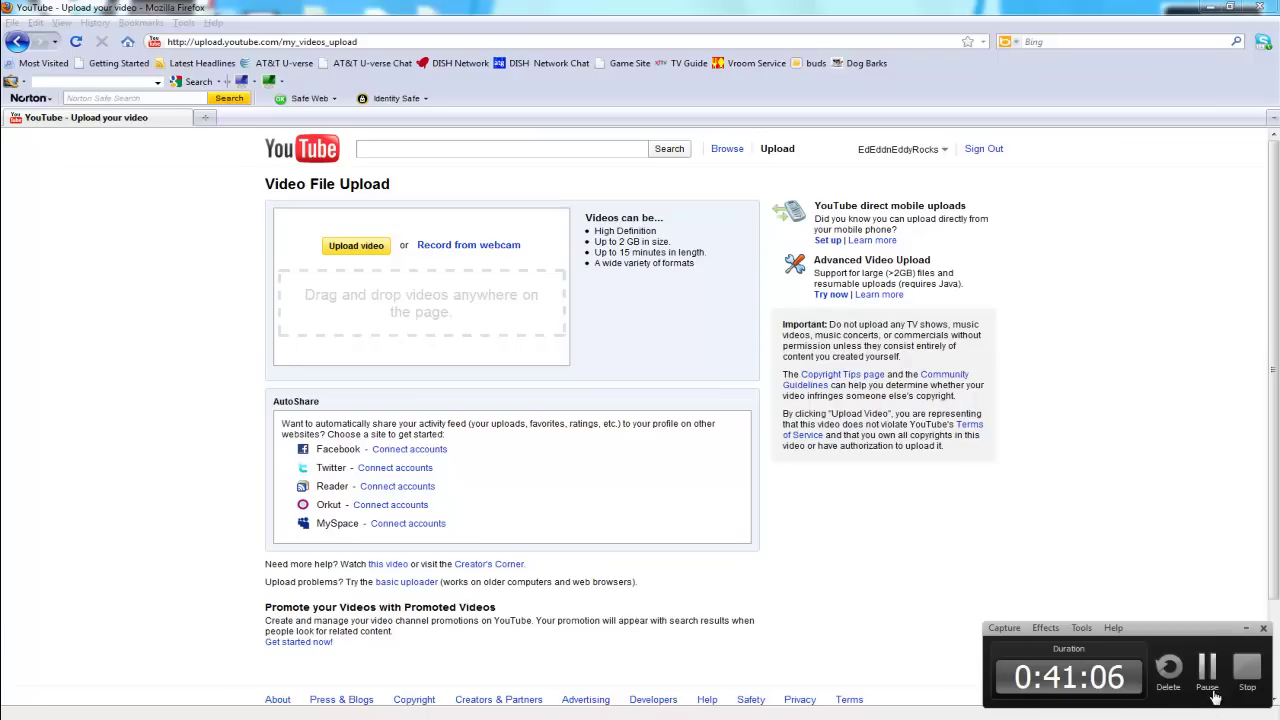
left_click(812, 536)
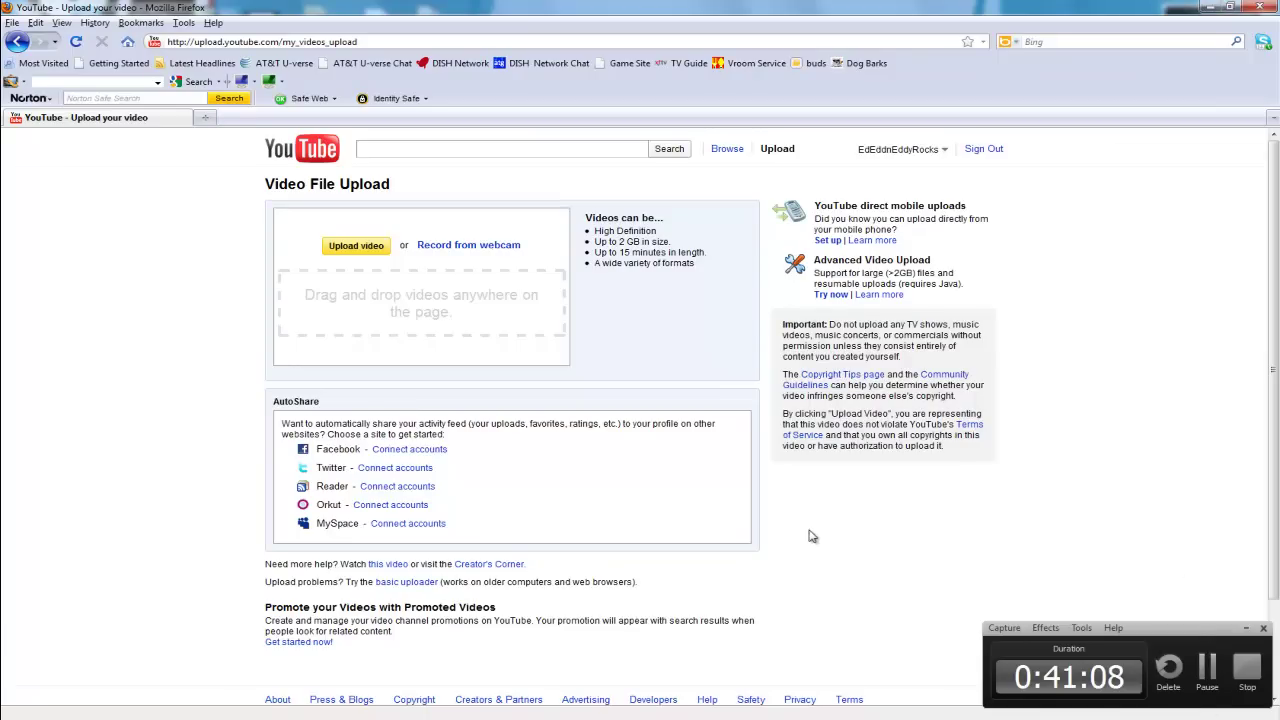
left_click(348, 245)
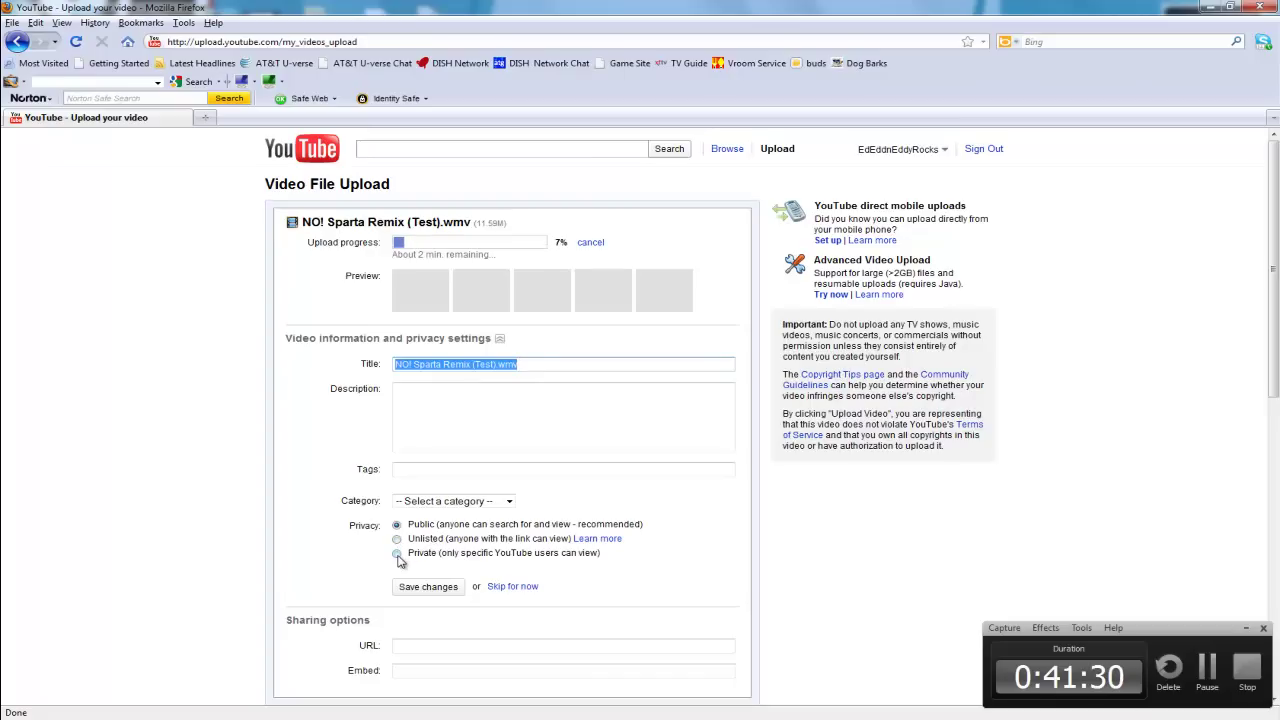
Step: Set the uploaded video's privacy to Unlisted and its category to Entertainment
left_click(398, 539)
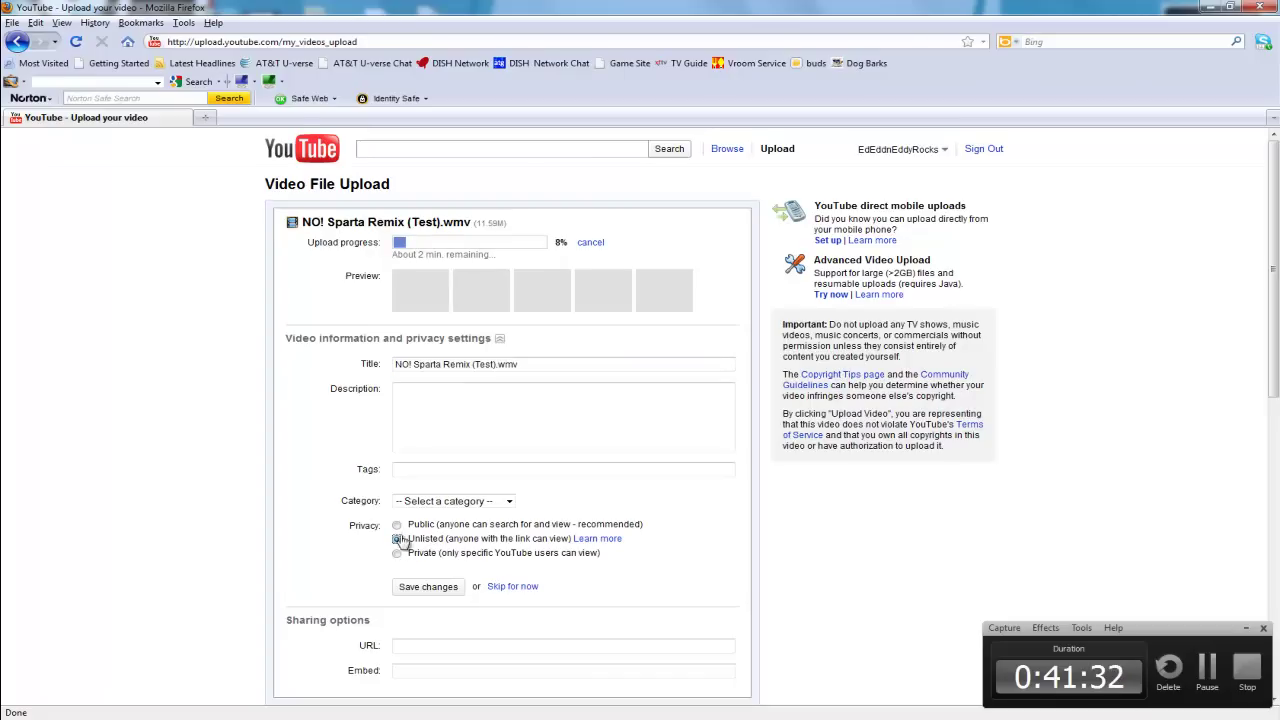
left_click(452, 503)
left_click(455, 566)
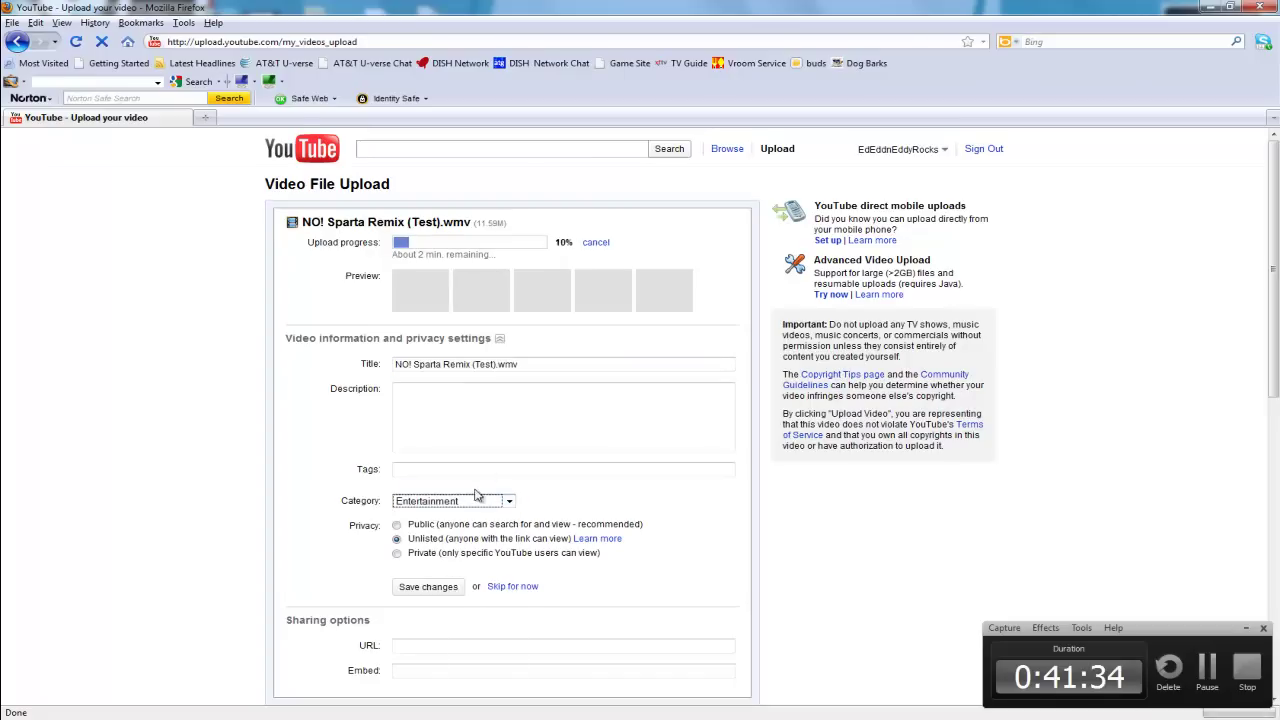
Step: Retitle the video "NO! Sparta Remix" and copy that title into its tags
left_click_drag(537, 366, 170, 361)
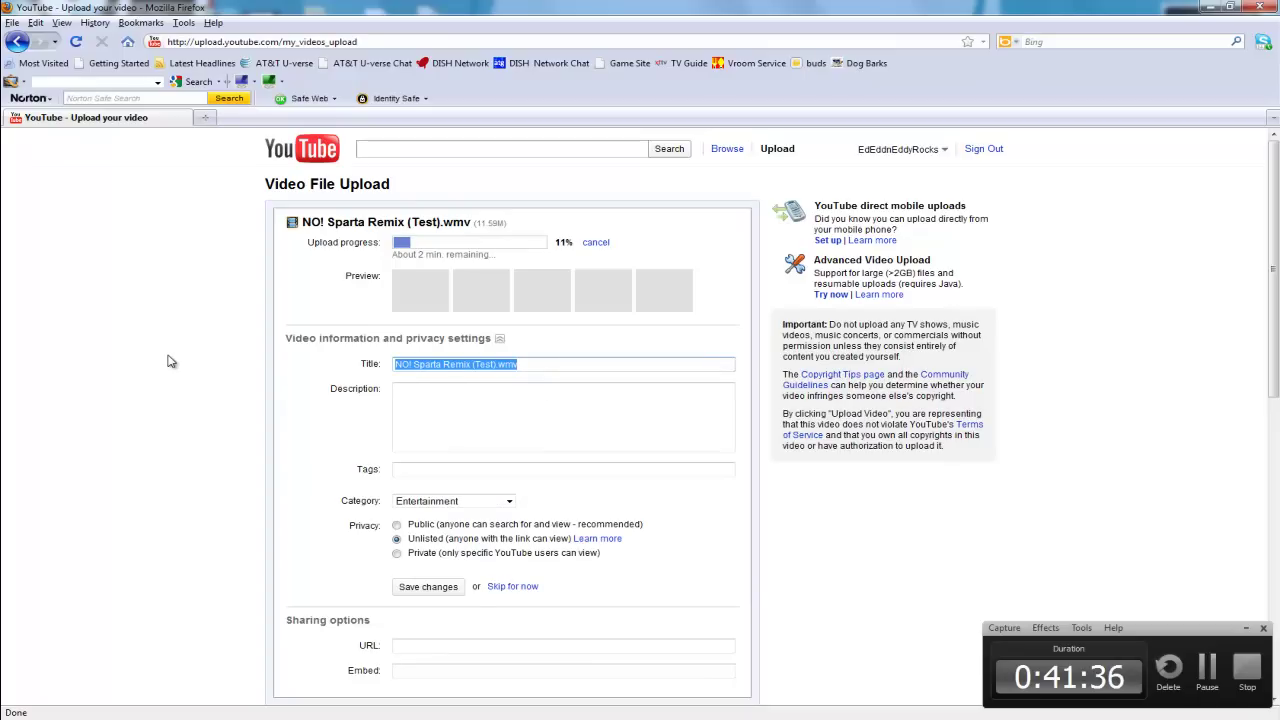
type("NO! Sparta Remix")
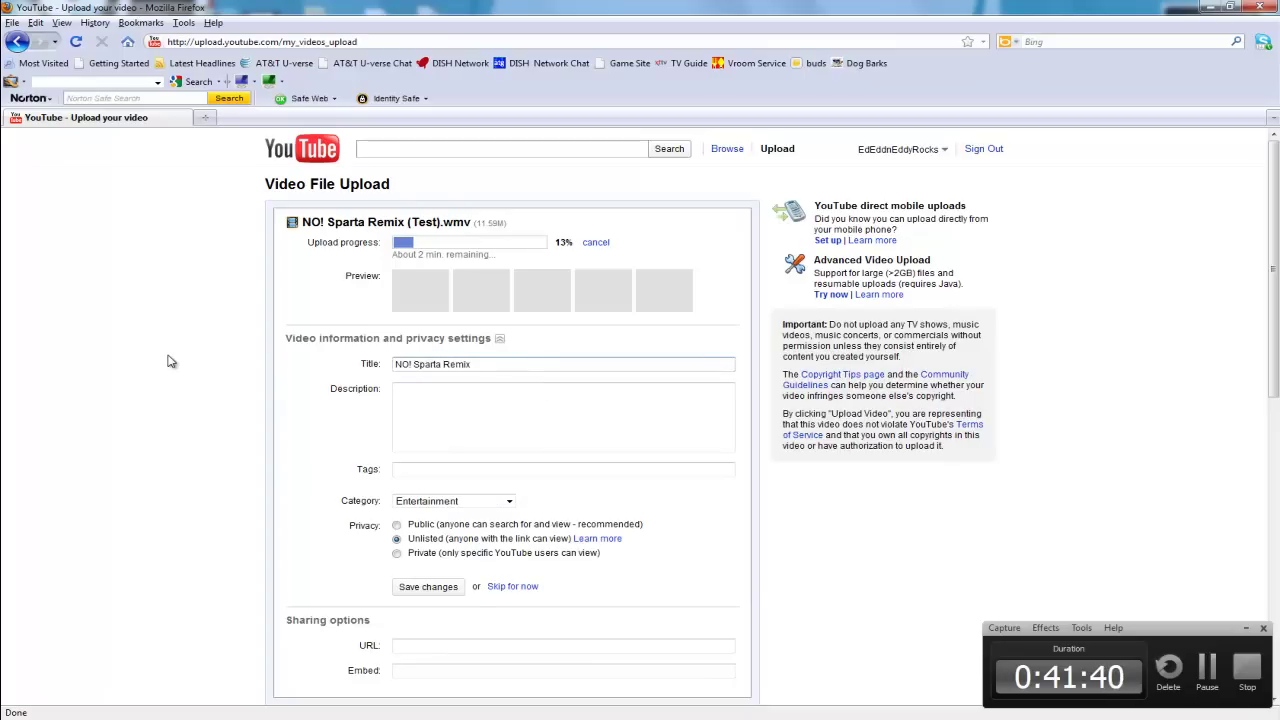
left_click_drag(496, 366, 301, 377)
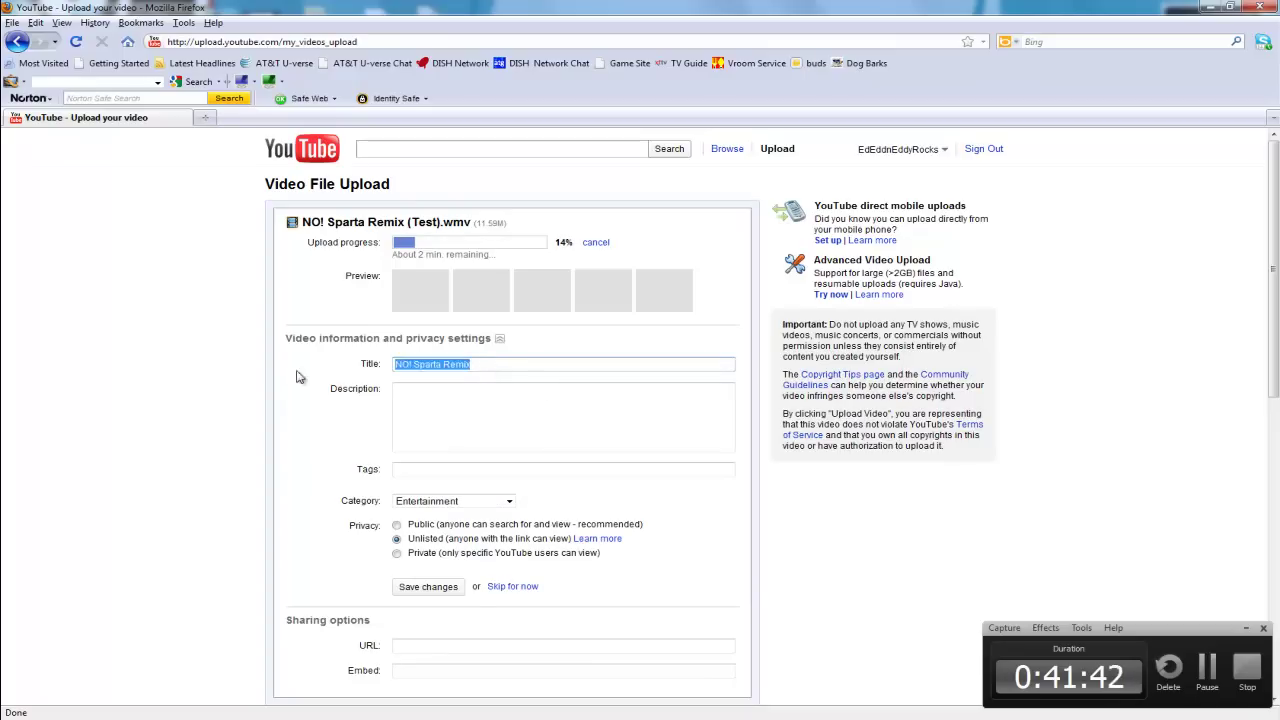
key("ctrl+c")
left_click(474, 471)
key("ctrl+v")
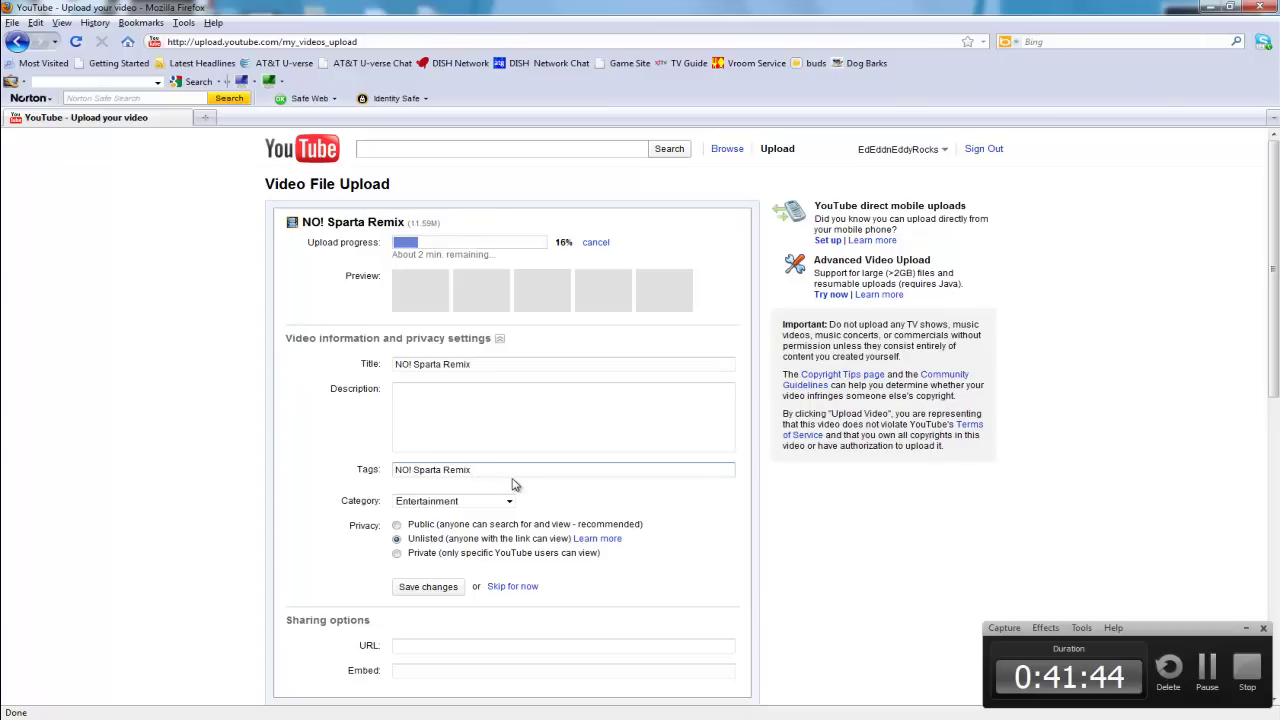
Step: Add the tags "NO no No nO" behind the existing tags of the video
type("No")
key("BackSpace")
type("ix N")
type("O ")
type("no ")
type("N")
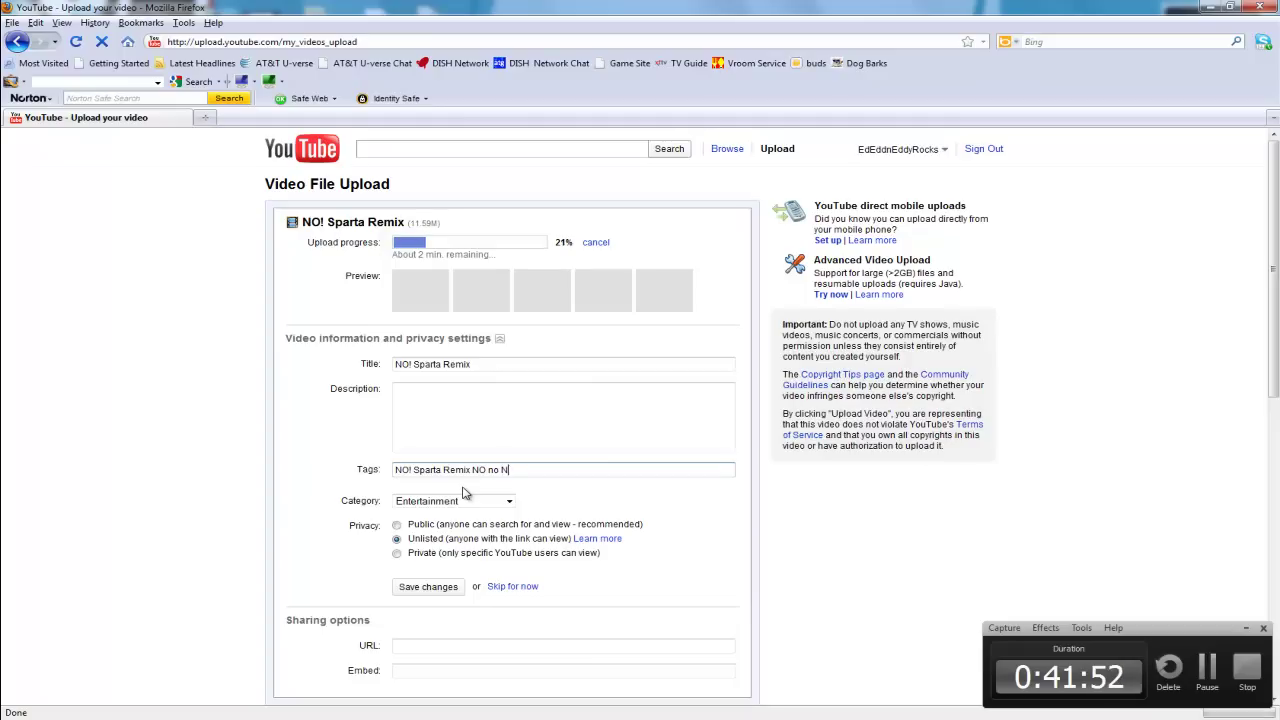
type("o nO")
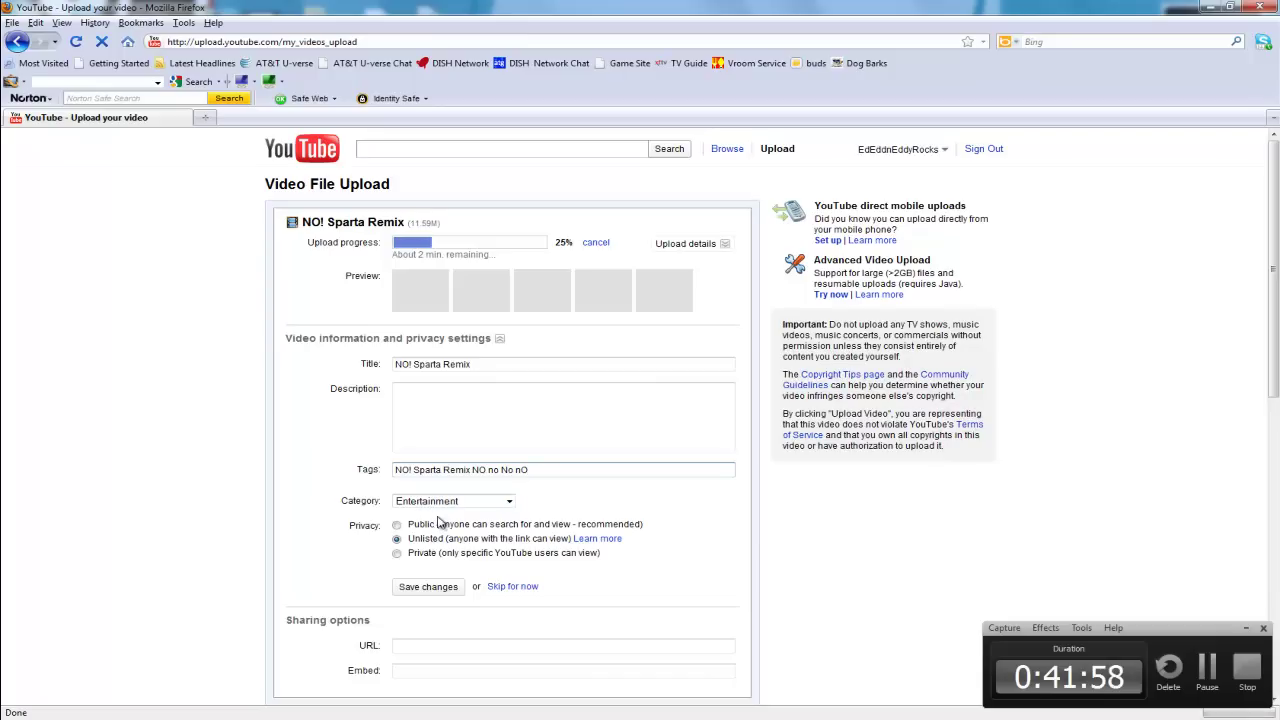
key("BackSpace")
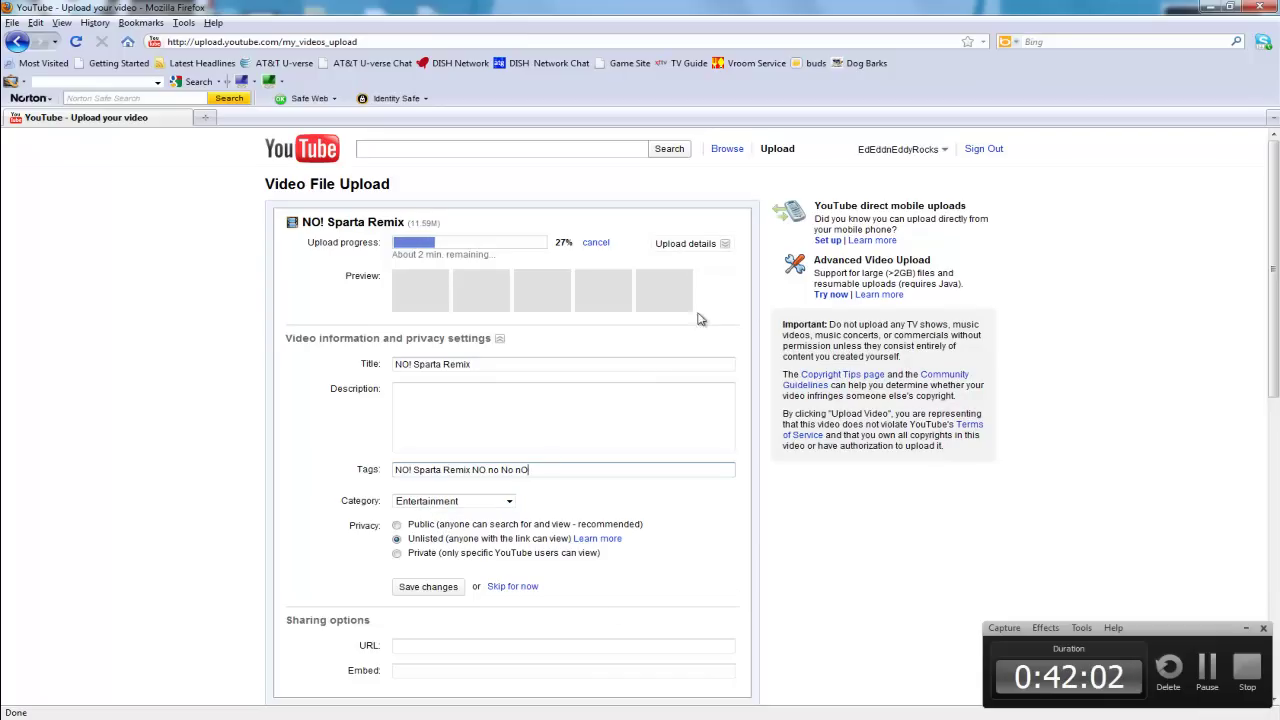